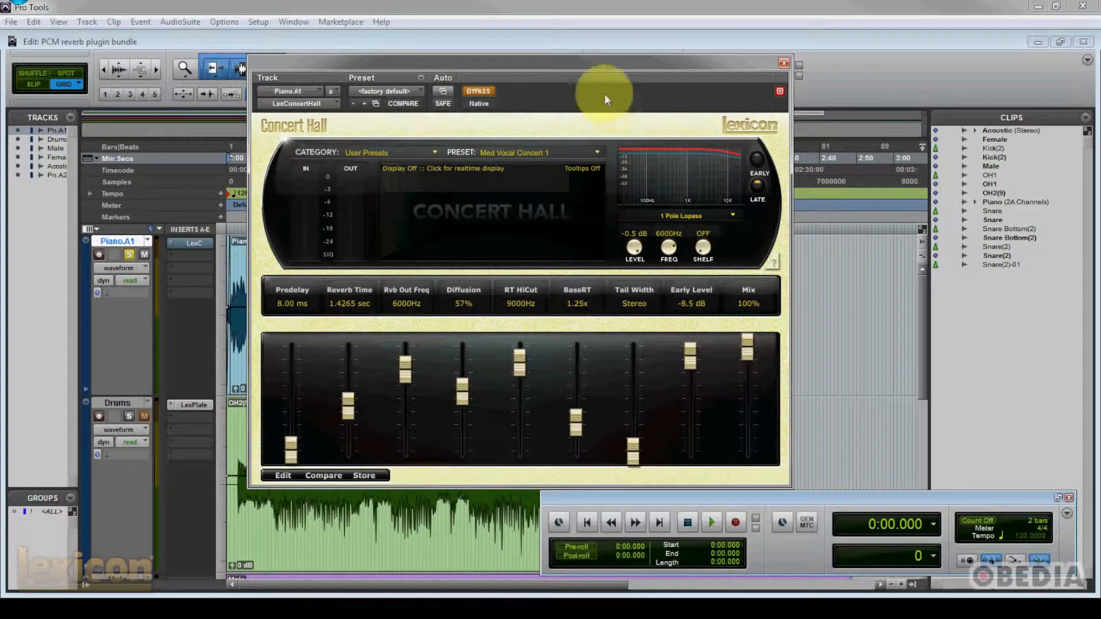
left_click_drag(562, 60, 583, 57)
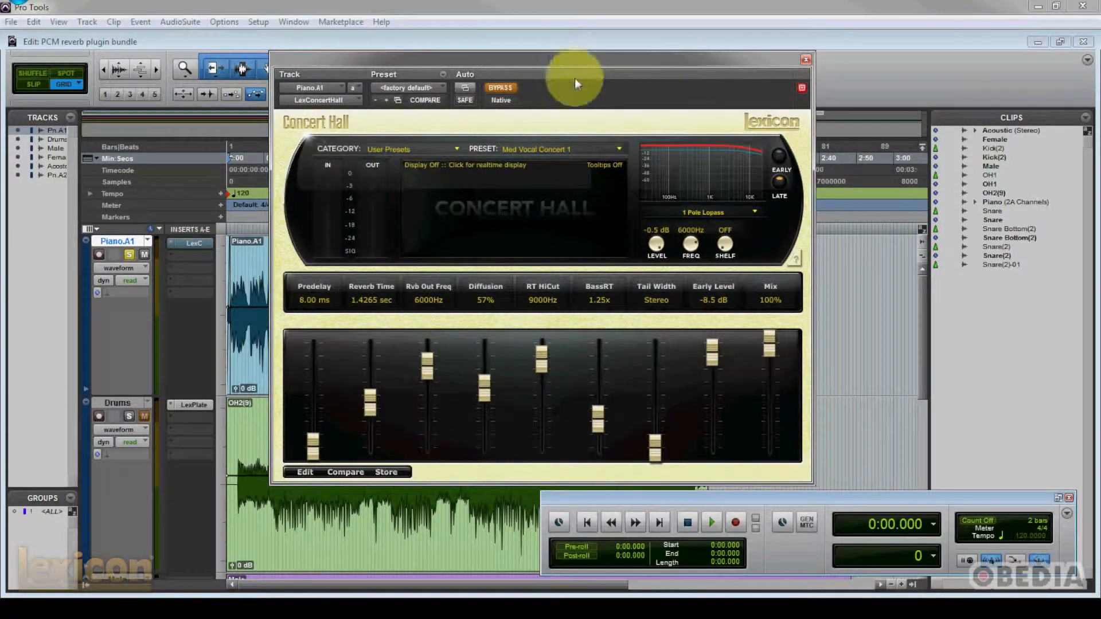
left_click_drag(528, 54, 542, 54)
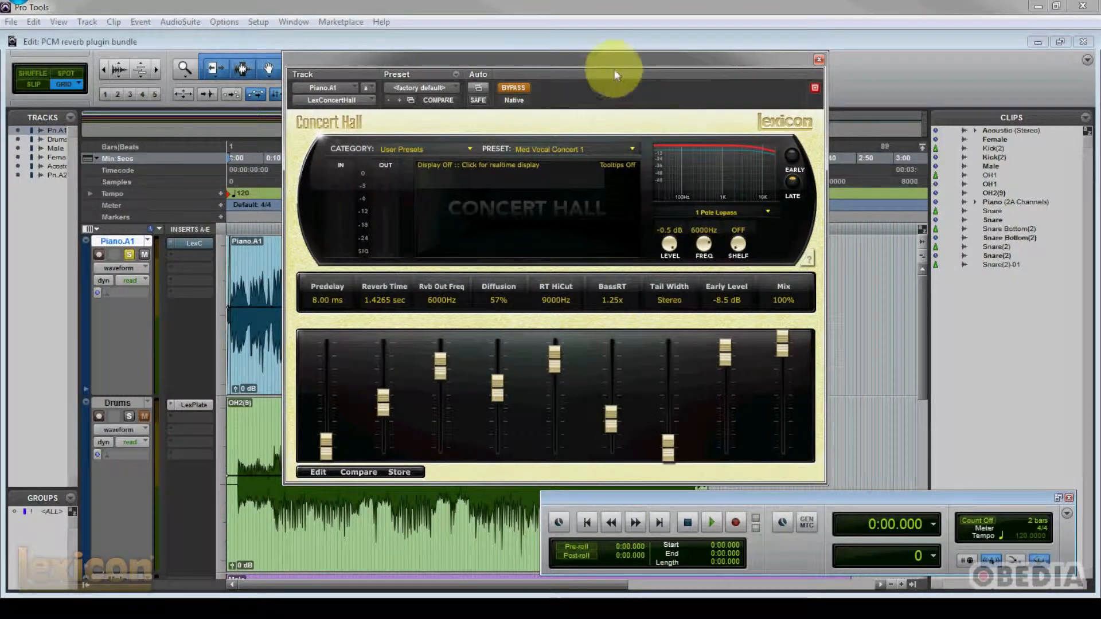
left_click_drag(609, 60, 595, 62)
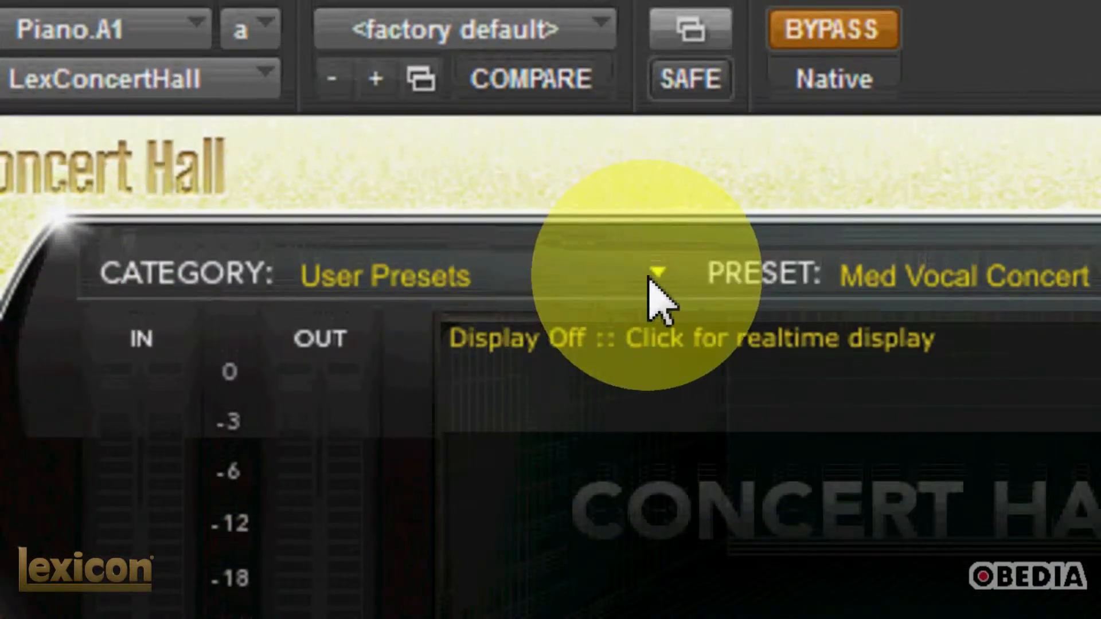
- Select the Rooms & Small Halls category, keep its Air Pressure preset, and look through the preset and EQ filter type lists
left_click(654, 275)
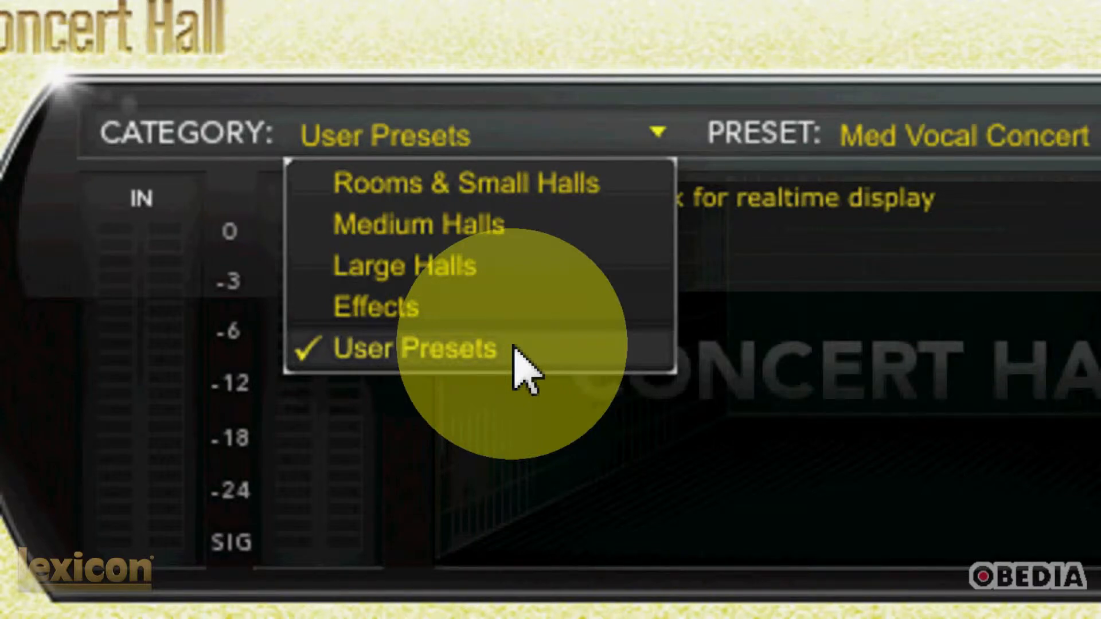
left_click(539, 183)
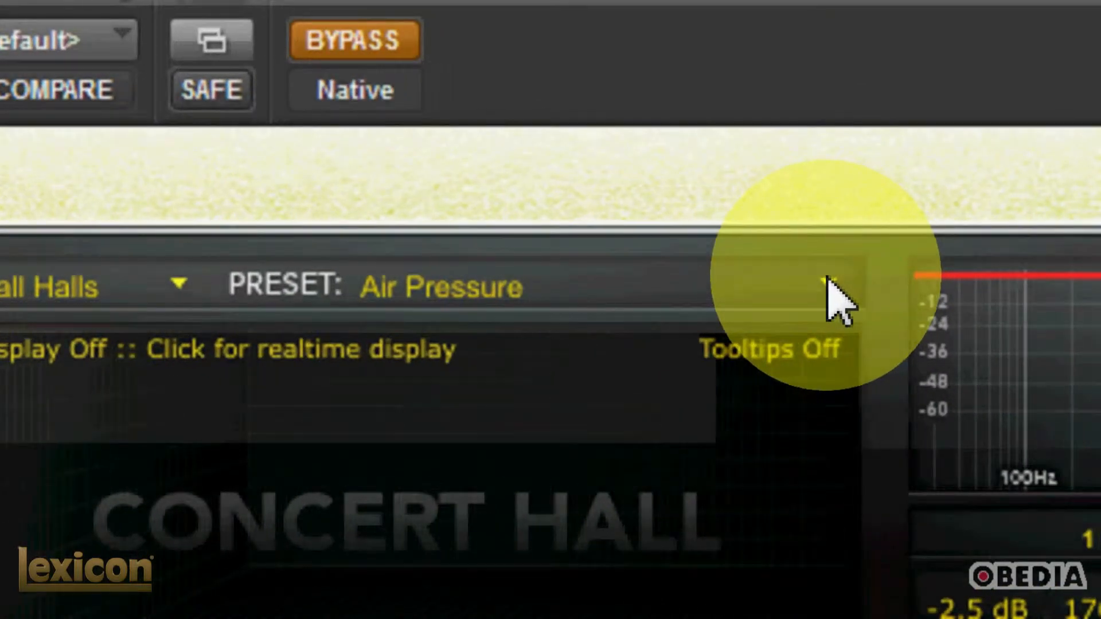
left_click(854, 270)
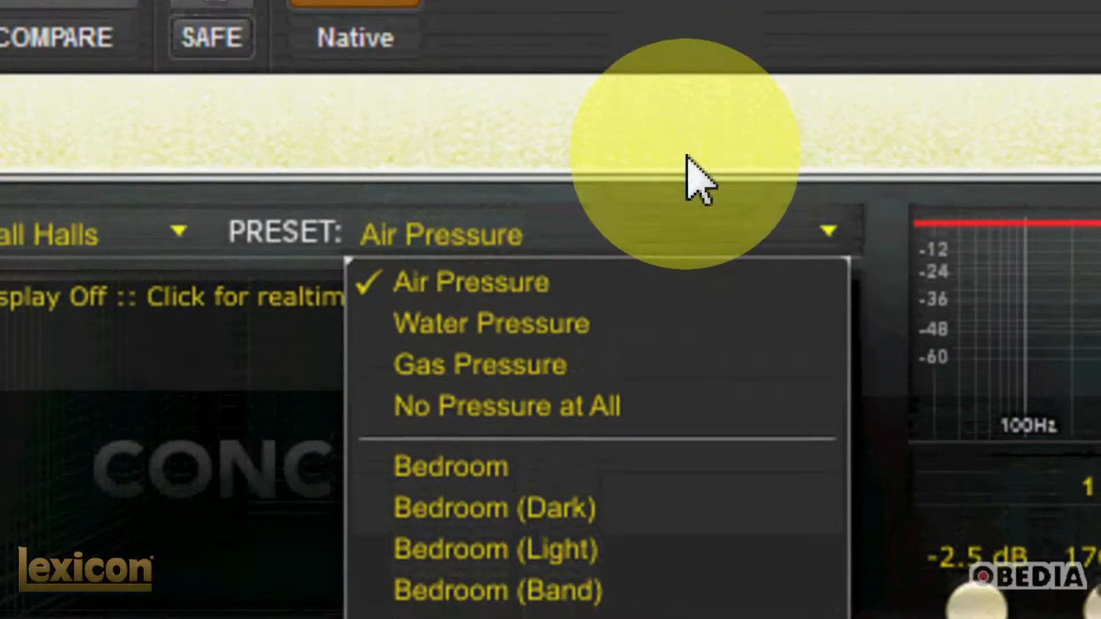
left_click(688, 52)
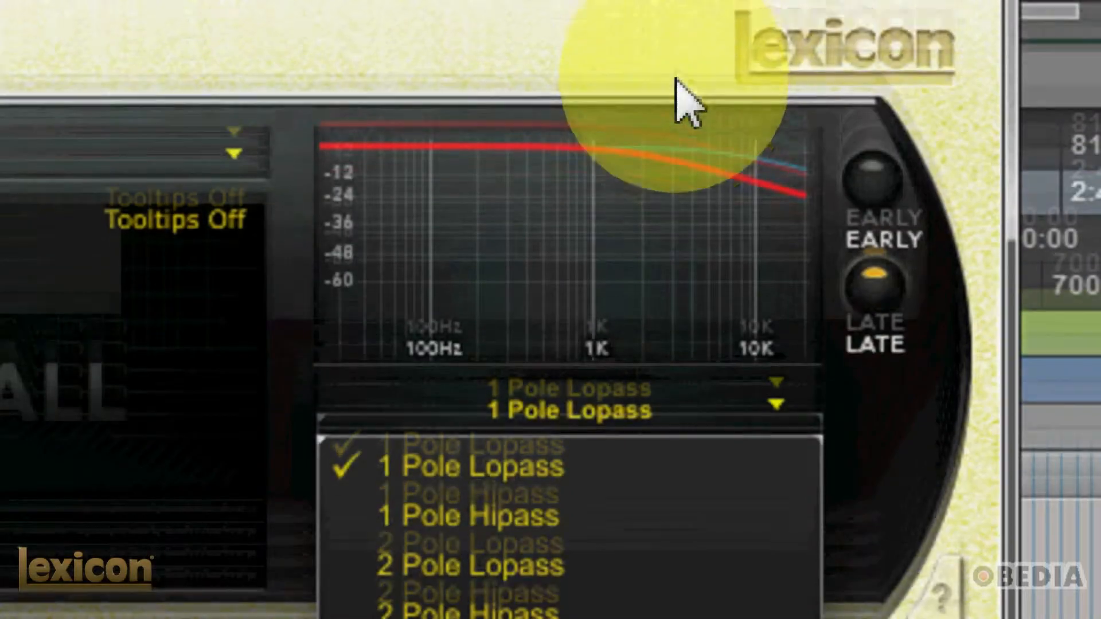
left_click(677, 80)
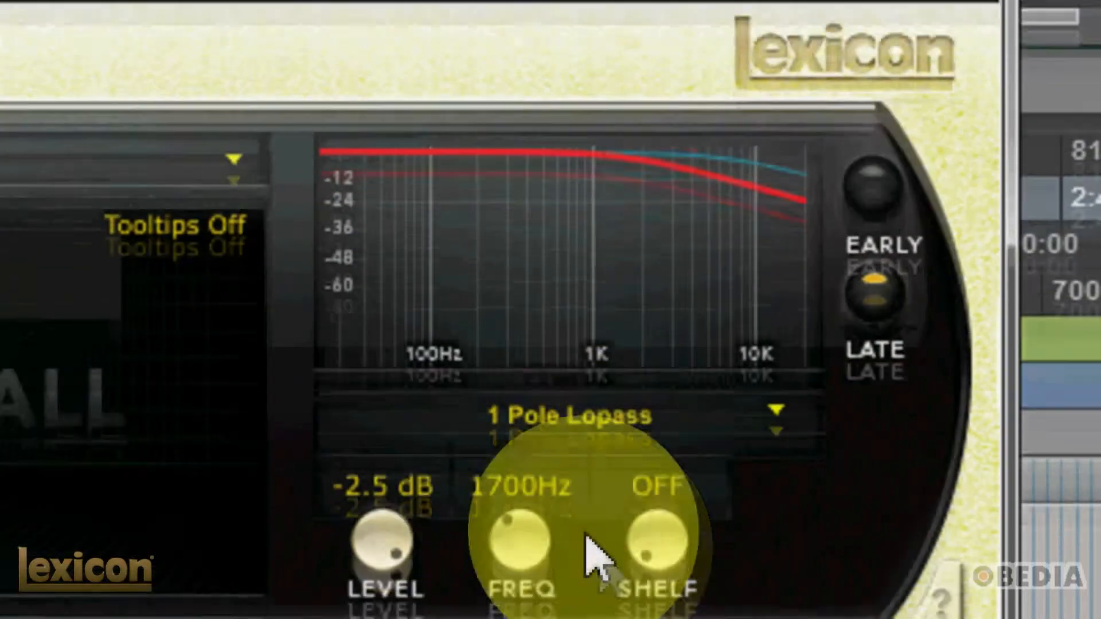
- Set the late reverb EQ to a level of -5.0 dB and a frequency of 1450 Hz, and check the early EQ curve
left_click_drag(530, 562, 530, 558)
left_click_drag(530, 469, 490, 453)
mouse_move(382, 476)
left_mouse_down()
mouse_move(383, 488)
mouse_move(382, 463)
left_mouse_up()
left_click_drag(383, 378, 390, 367)
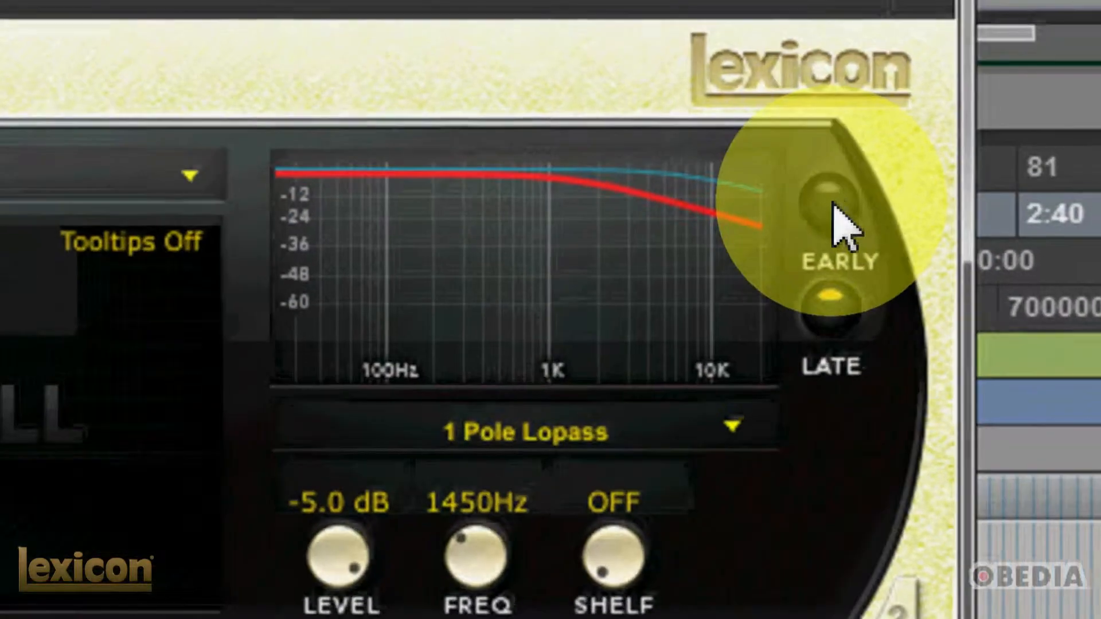
left_click(832, 209)
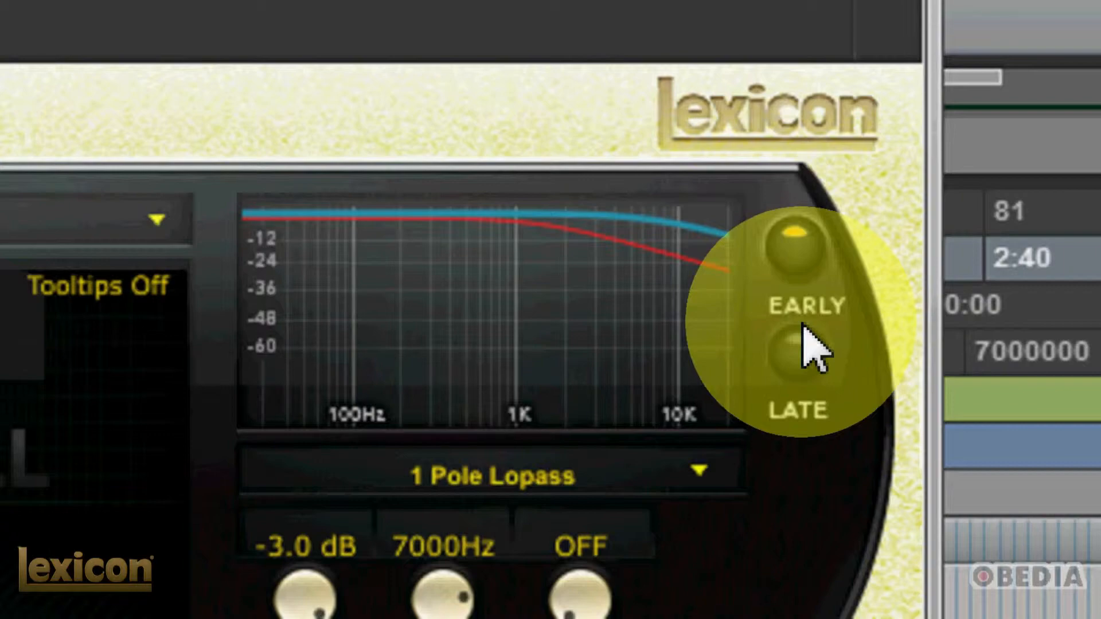
left_click(802, 347)
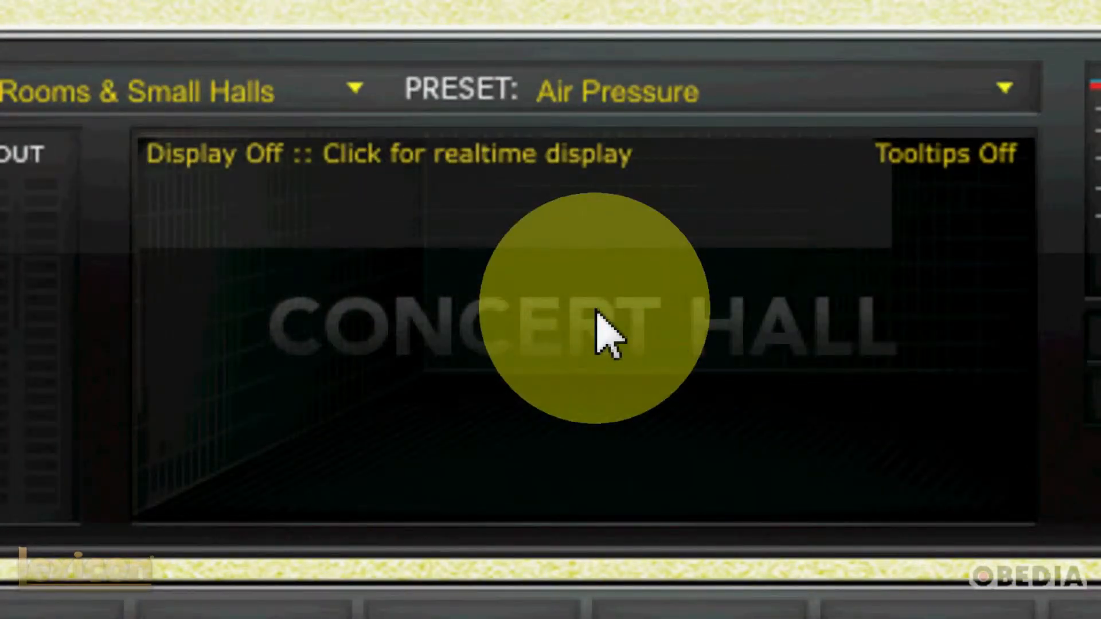
- Cycle the Concert Hall real-time display through its available views and back to off
left_click(599, 315)
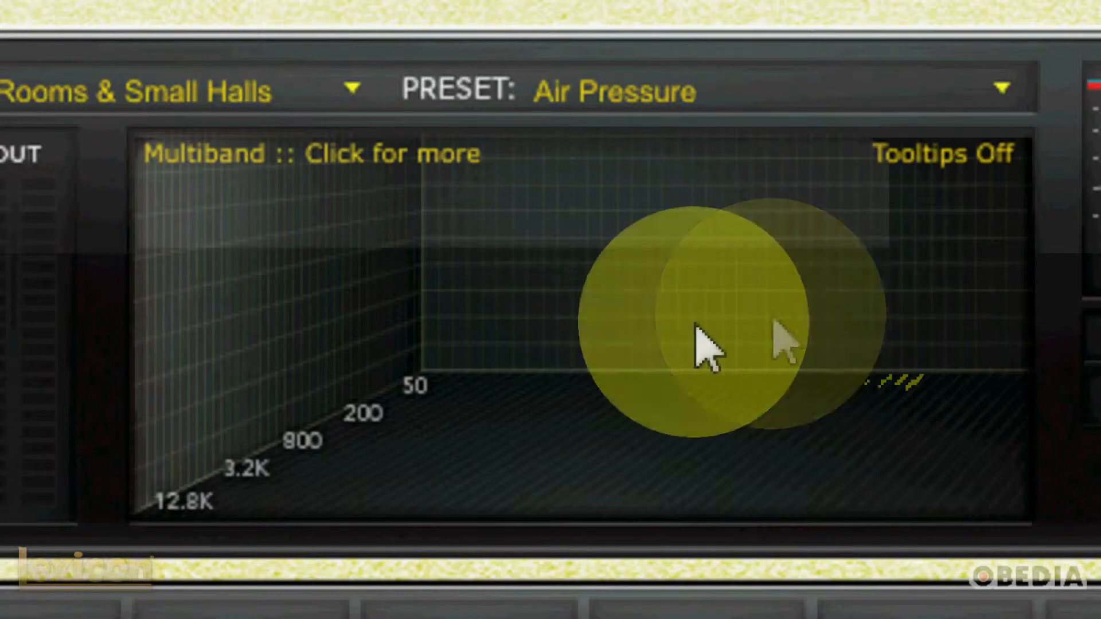
left_click(453, 347)
left_click(618, 329)
left_click(617, 333)
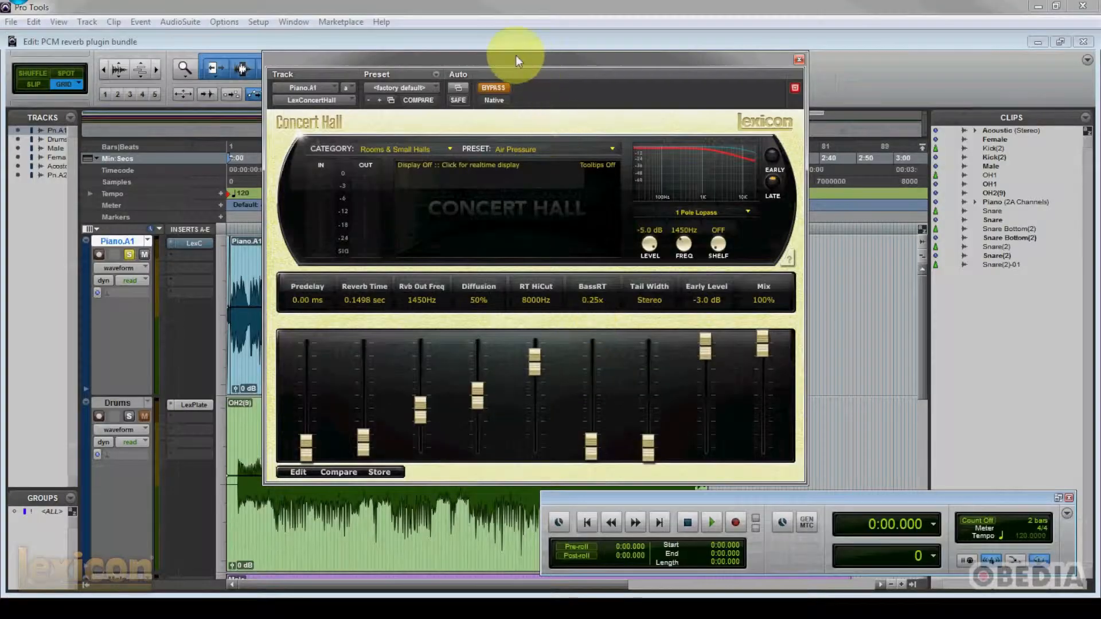
- Uncover the track waveforms, play the piano track with the Concert Hall reverb bypassed, and stop playback
left_click_drag(515, 57, 631, 62)
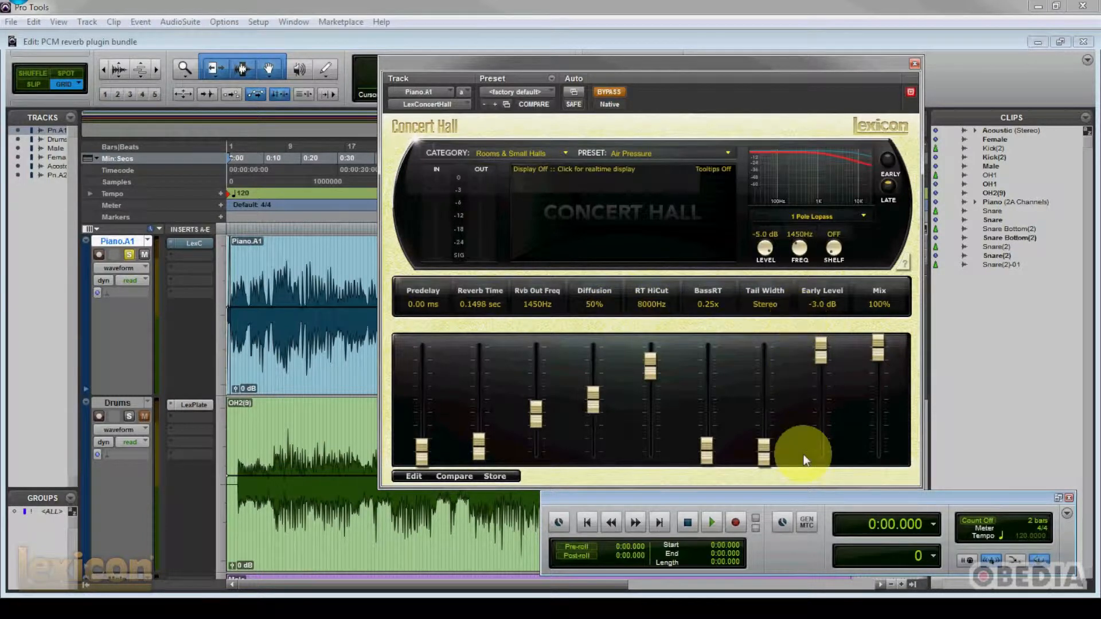
left_click(714, 523)
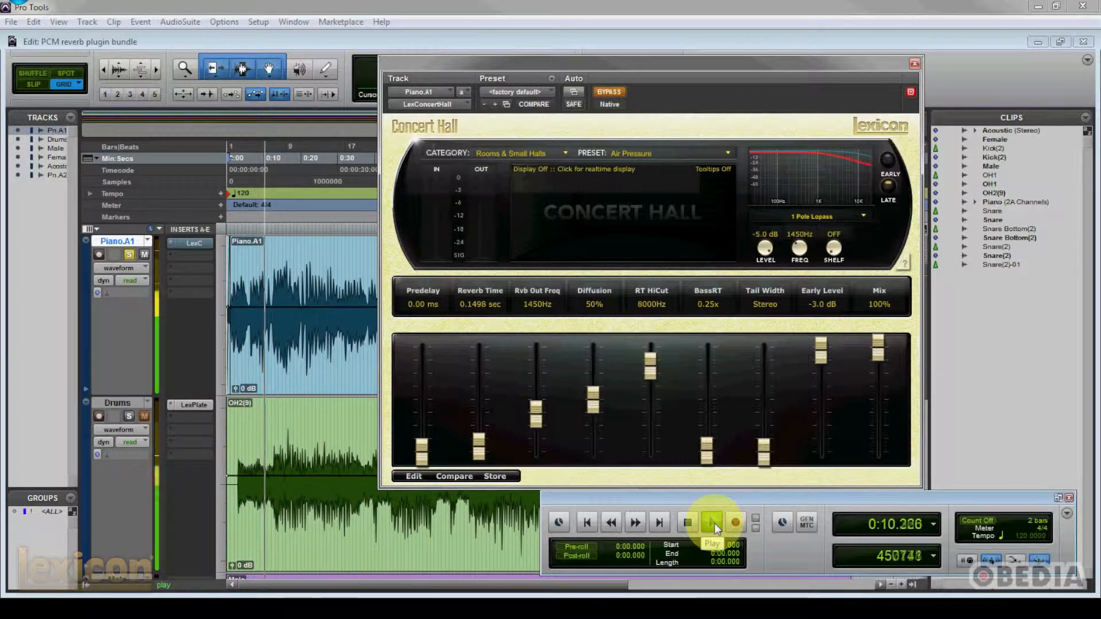
key("space")
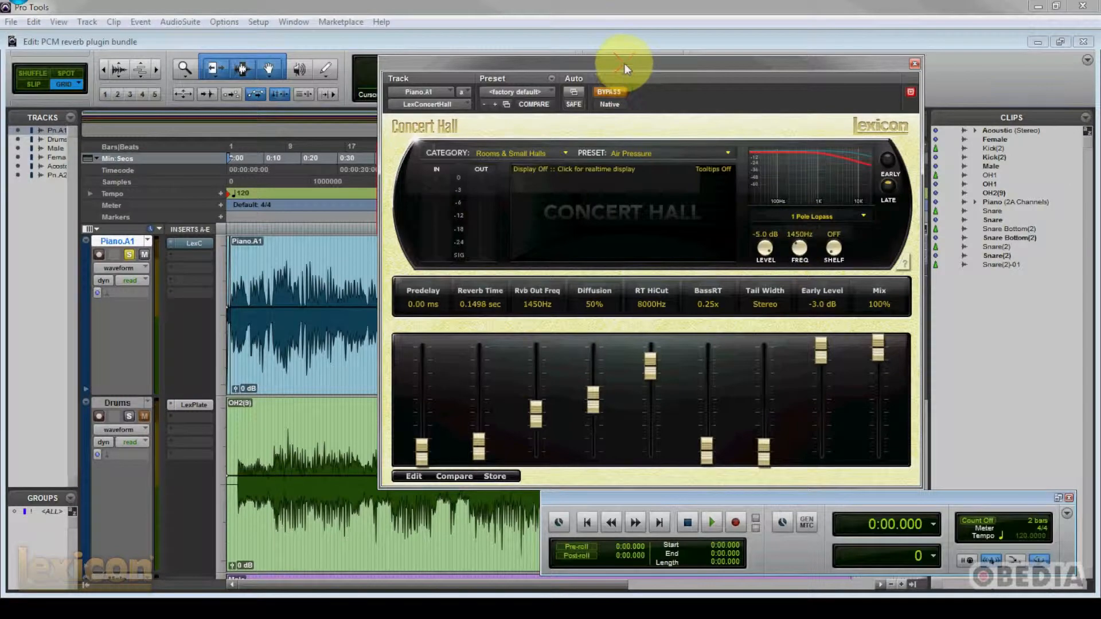
- Take the Concert Hall reverb out of bypass and load the Bedroom preset from the Rooms & Small Halls category
left_click_drag(624, 64, 607, 60)
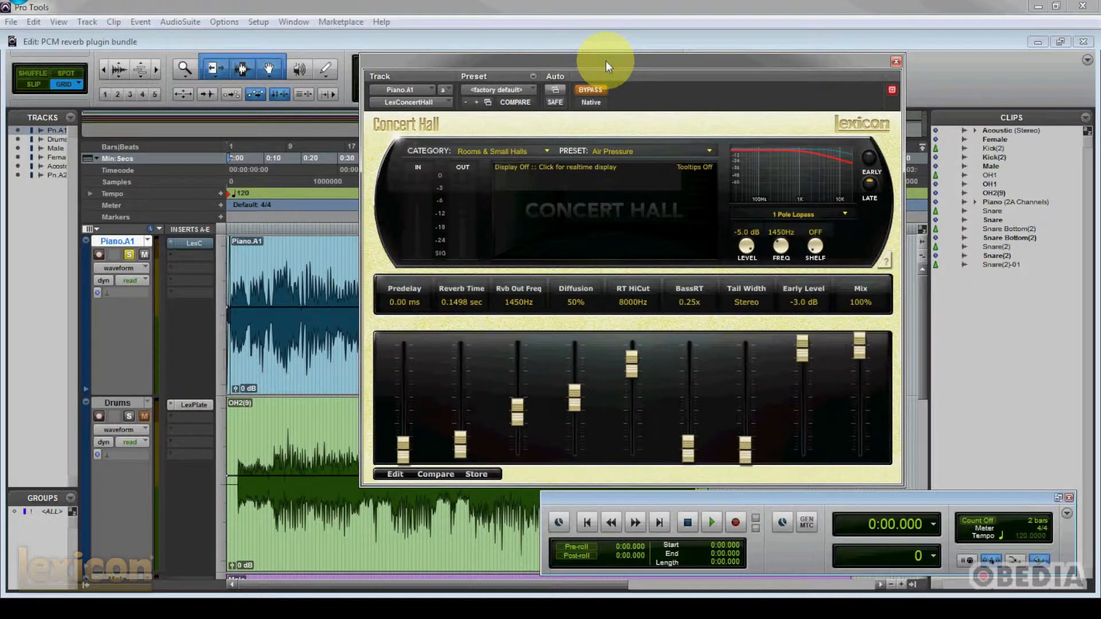
left_click(592, 91)
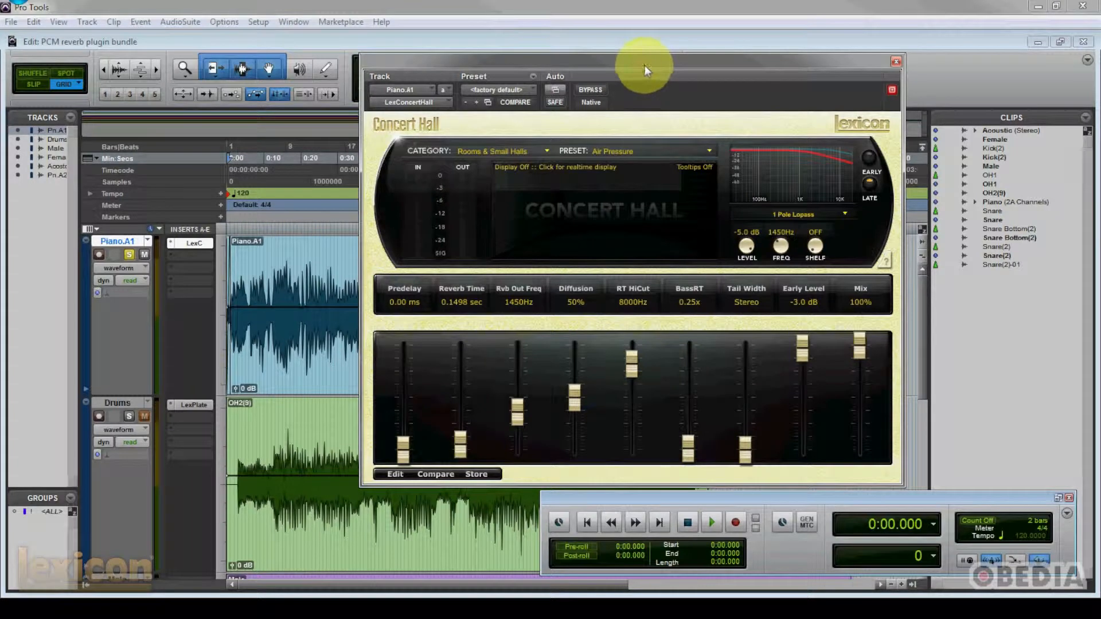
left_click(529, 148)
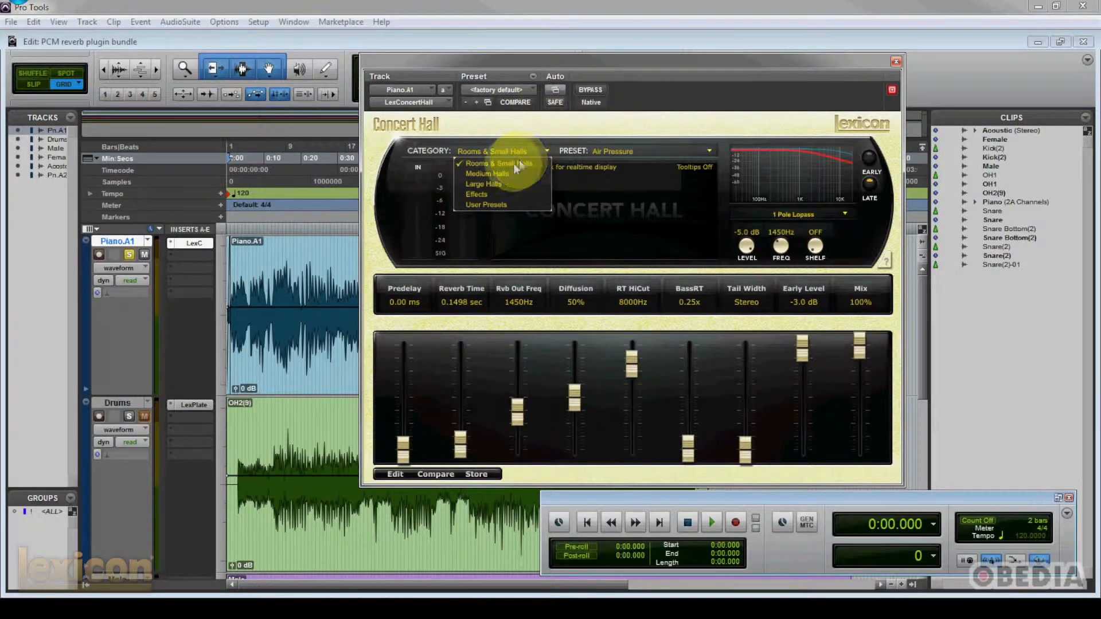
left_click(514, 164)
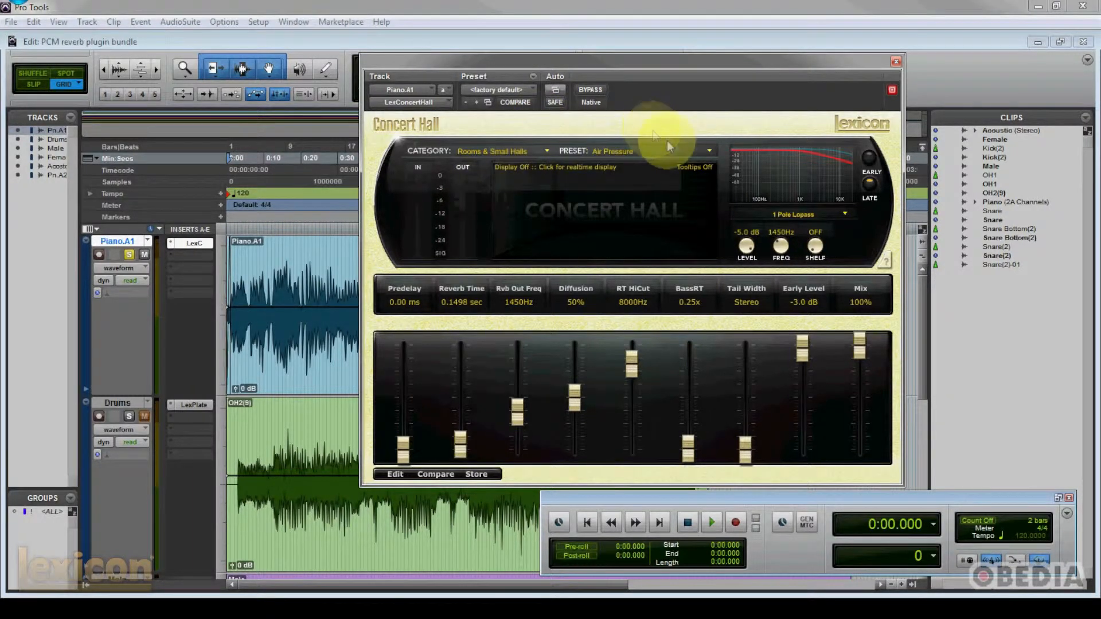
left_click(708, 152)
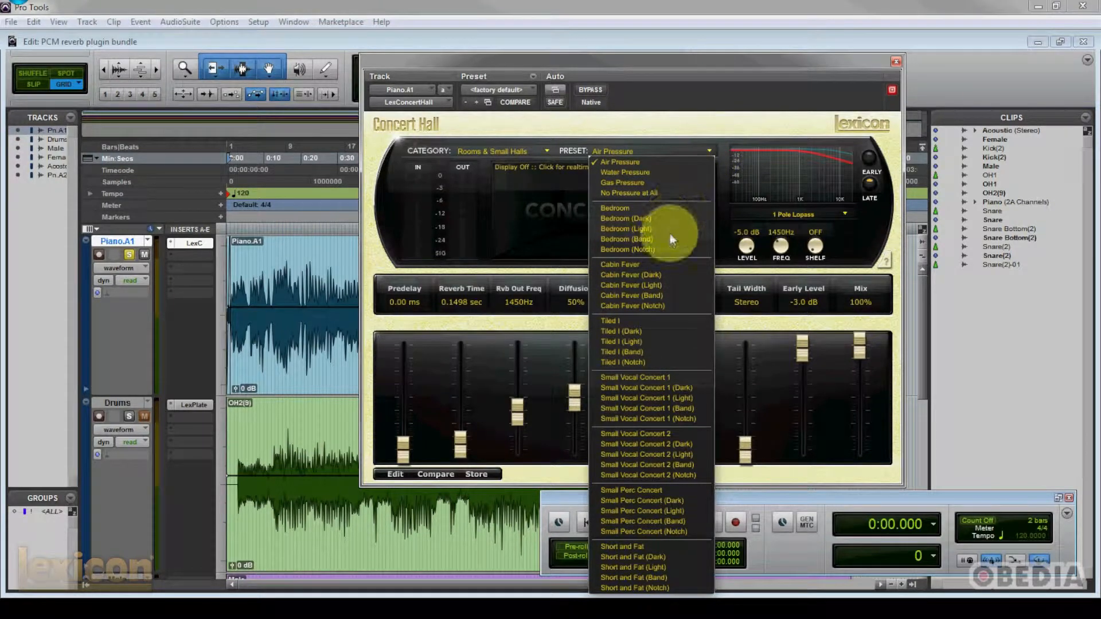
left_click(660, 209)
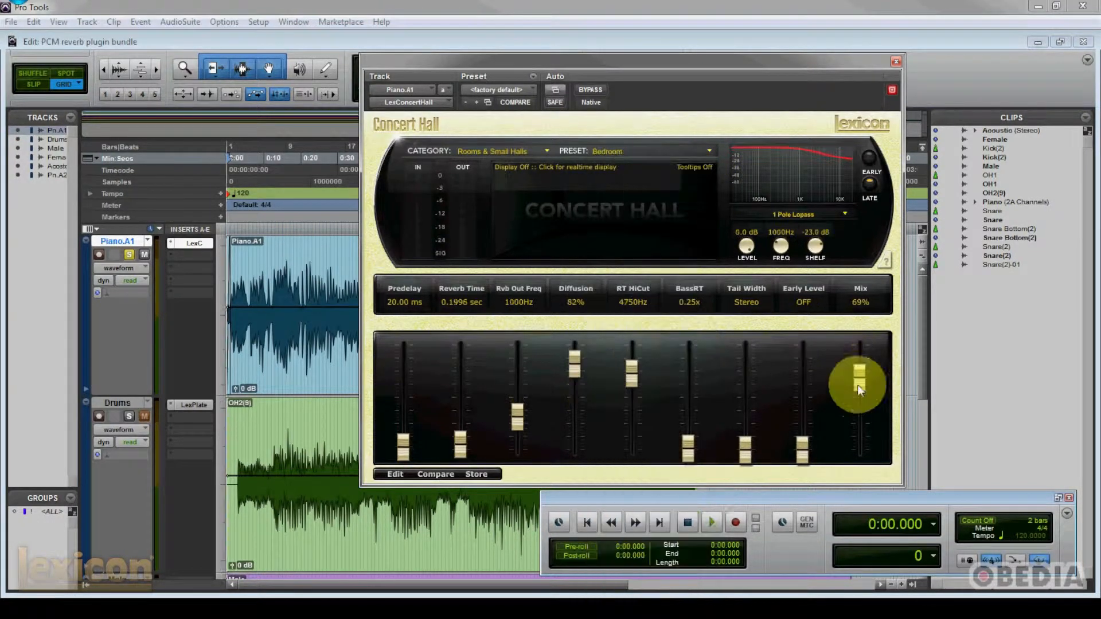
- Set the reverb mix to 64% and the diffusion to 61% while listening to the piano track, and stop playback
key("space")
left_click_drag(865, 384, 864, 389)
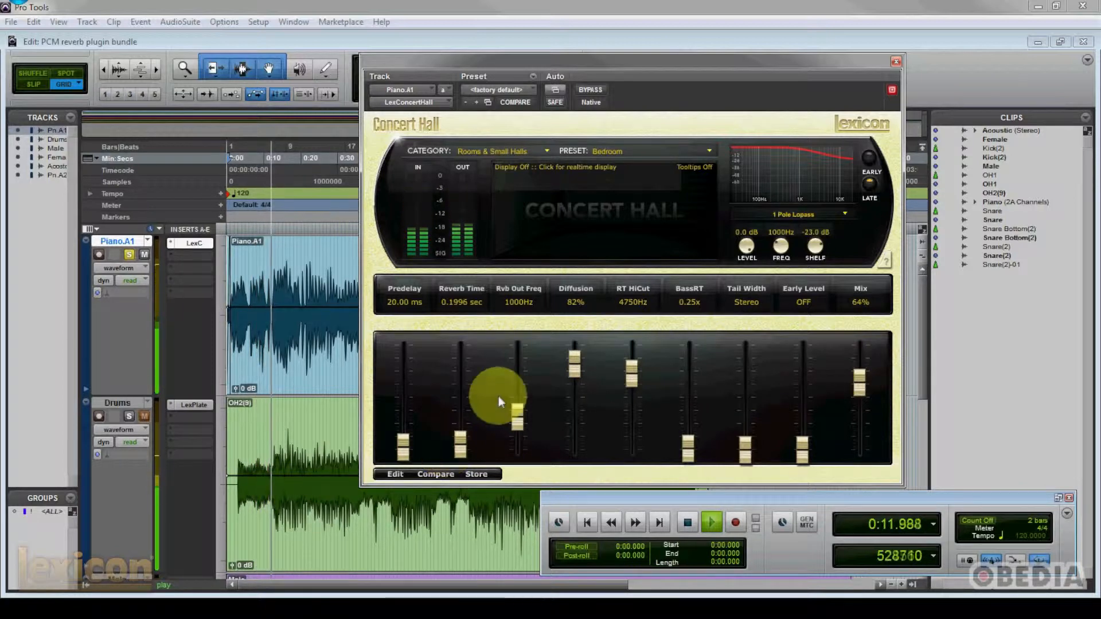
left_click_drag(573, 367, 575, 387)
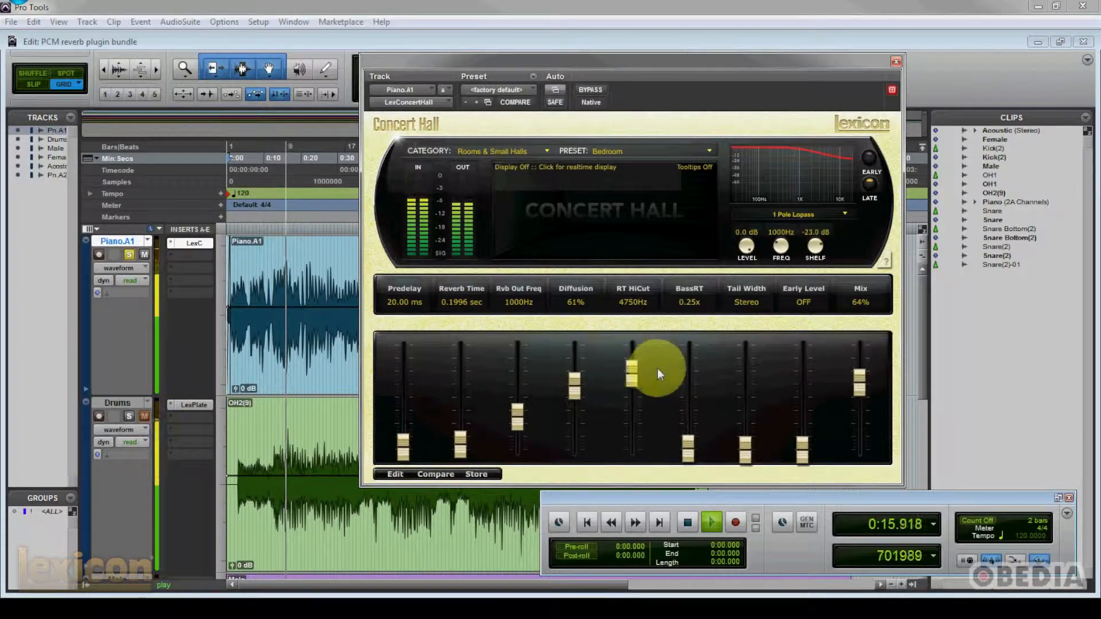
key("space")
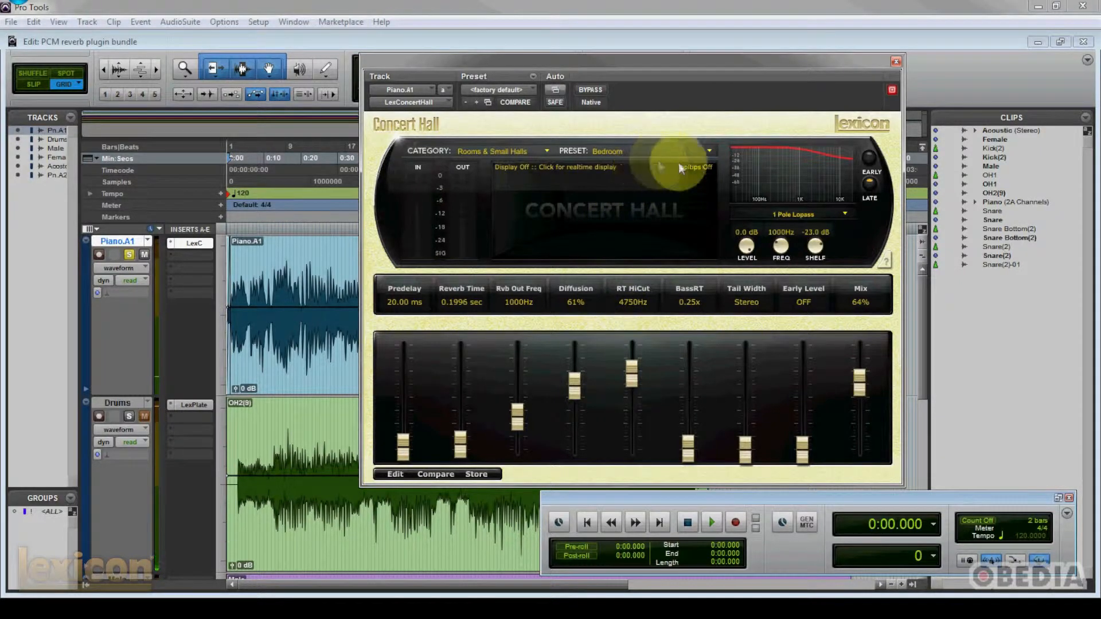
- Load the Short and Fat preset and, during playback, set mix to 74%, reverb time to 2.0798 sec and predelay to 276.00 ms
left_click(711, 149)
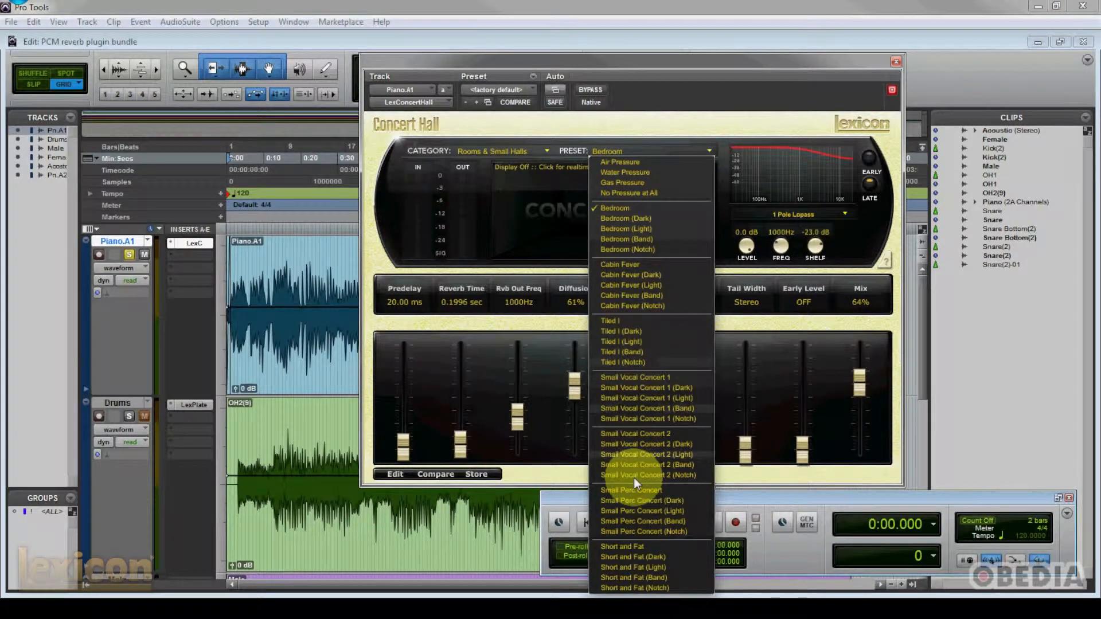
left_click(653, 549)
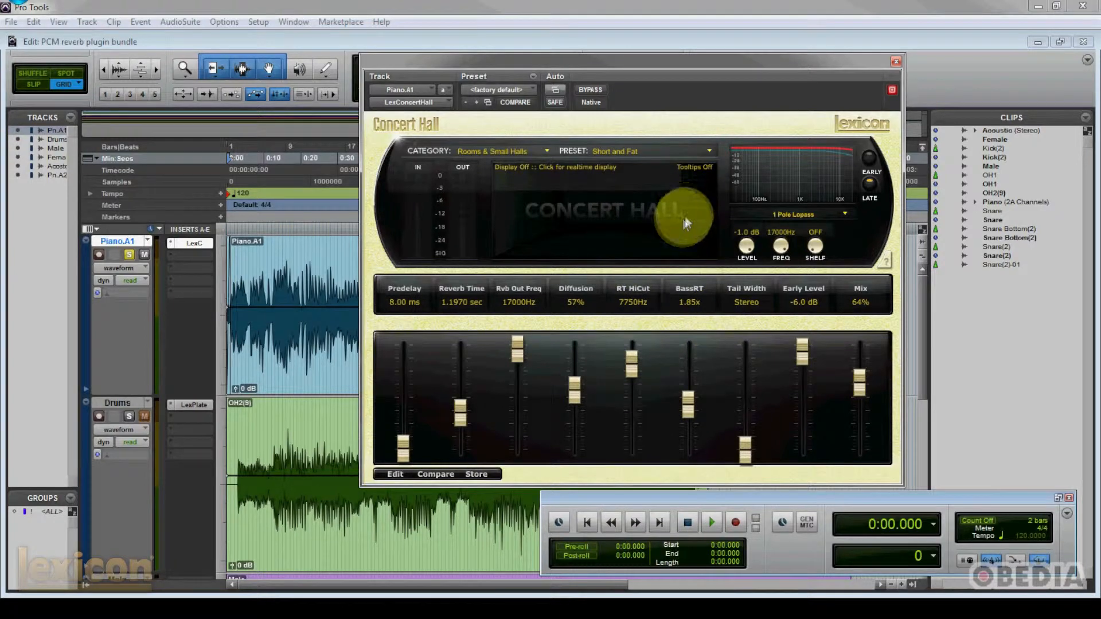
key("space")
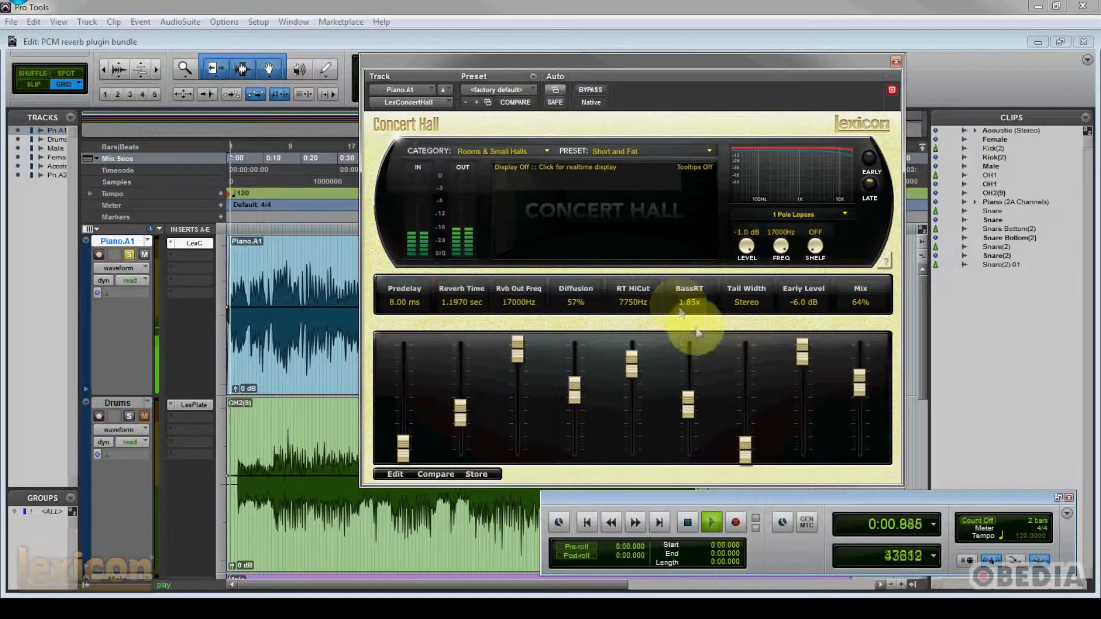
left_click_drag(854, 390, 857, 374)
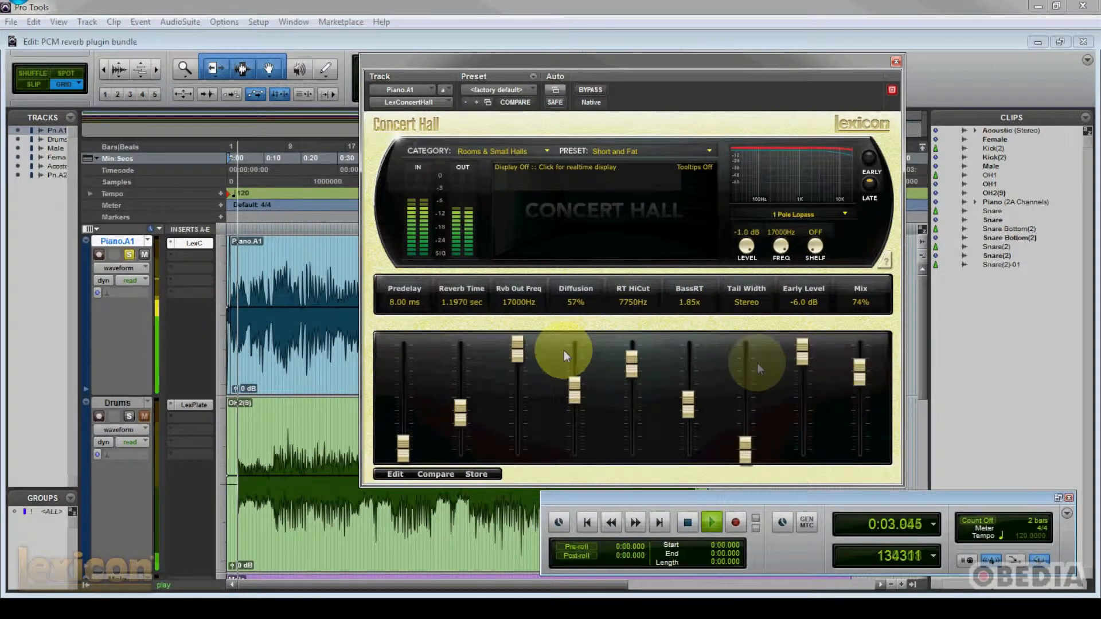
left_click_drag(460, 410, 459, 387)
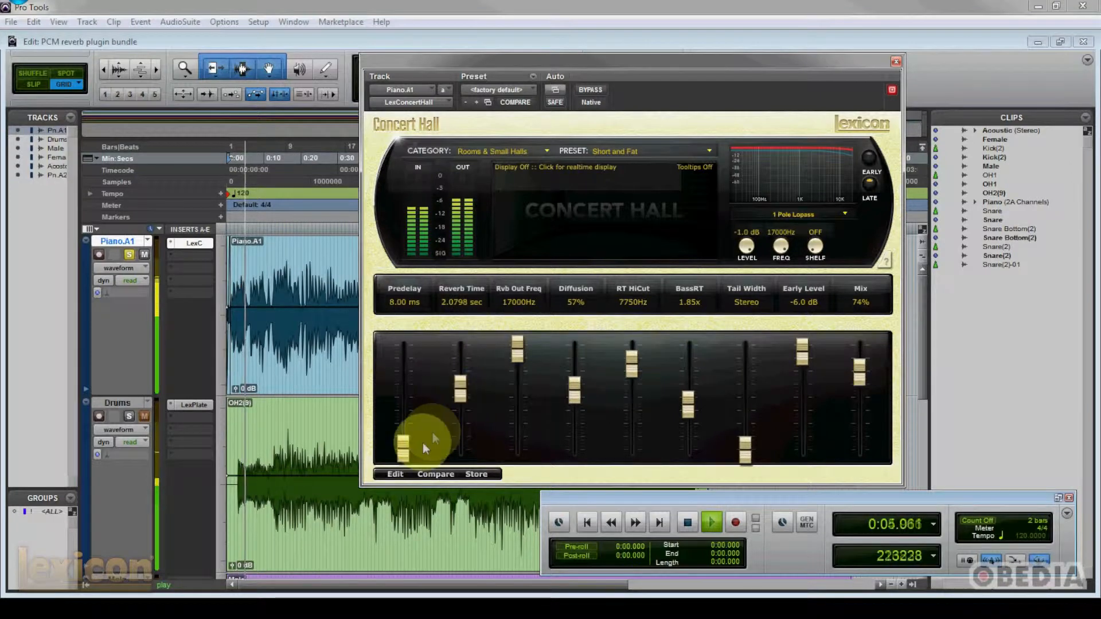
left_click_drag(424, 443, 401, 423)
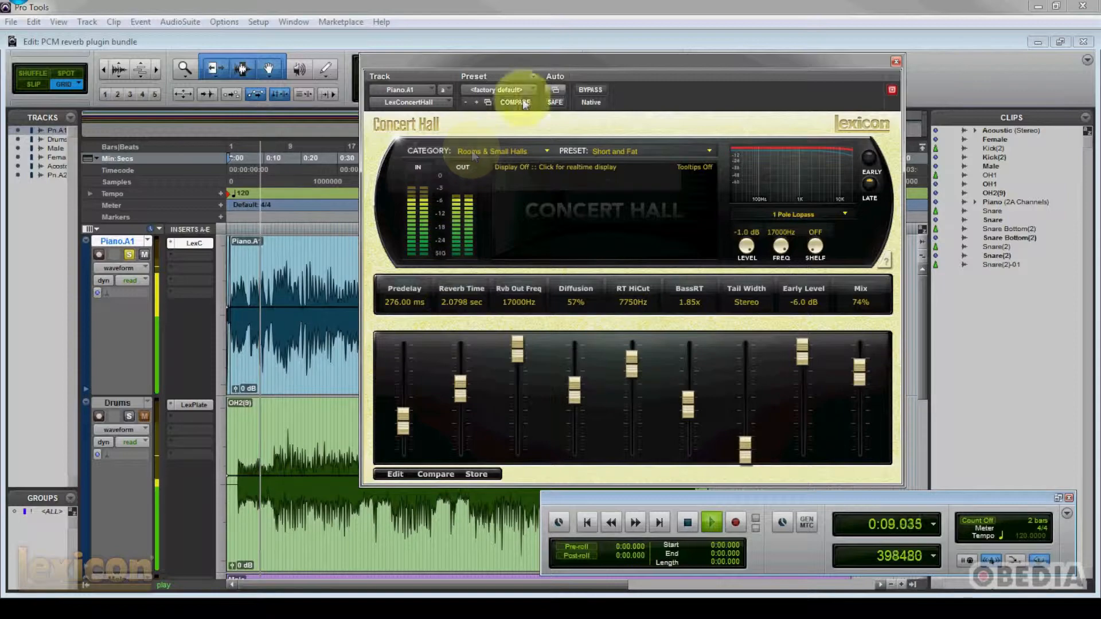
- Turn on the Multiband real-time display, switch it to the Frequency view during playback, and stop playback
left_click_drag(569, 59, 531, 70)
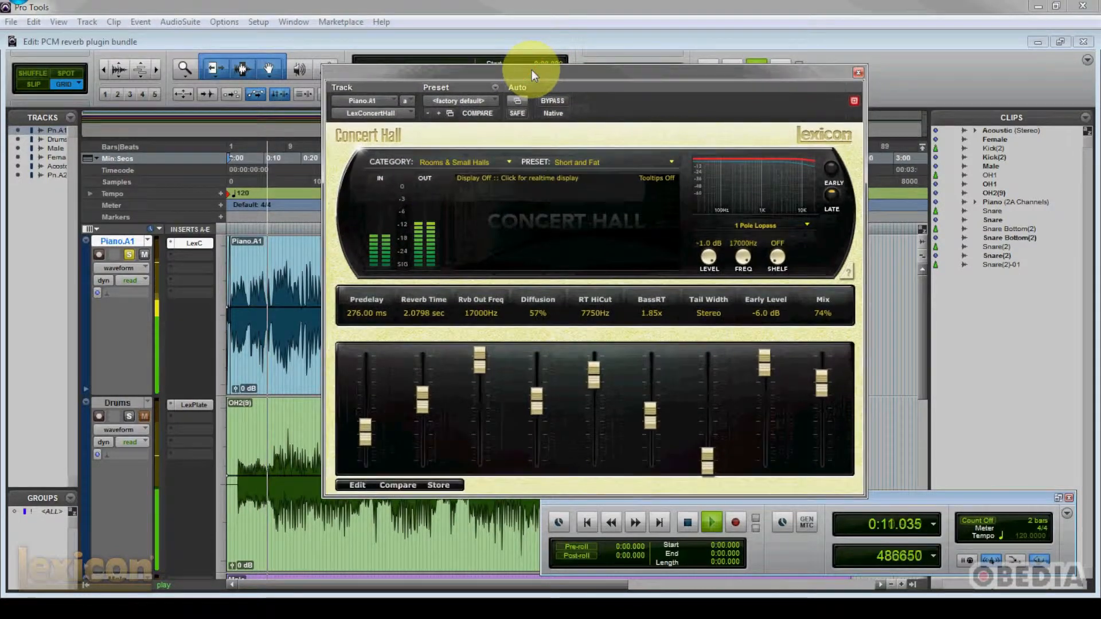
left_click(595, 228)
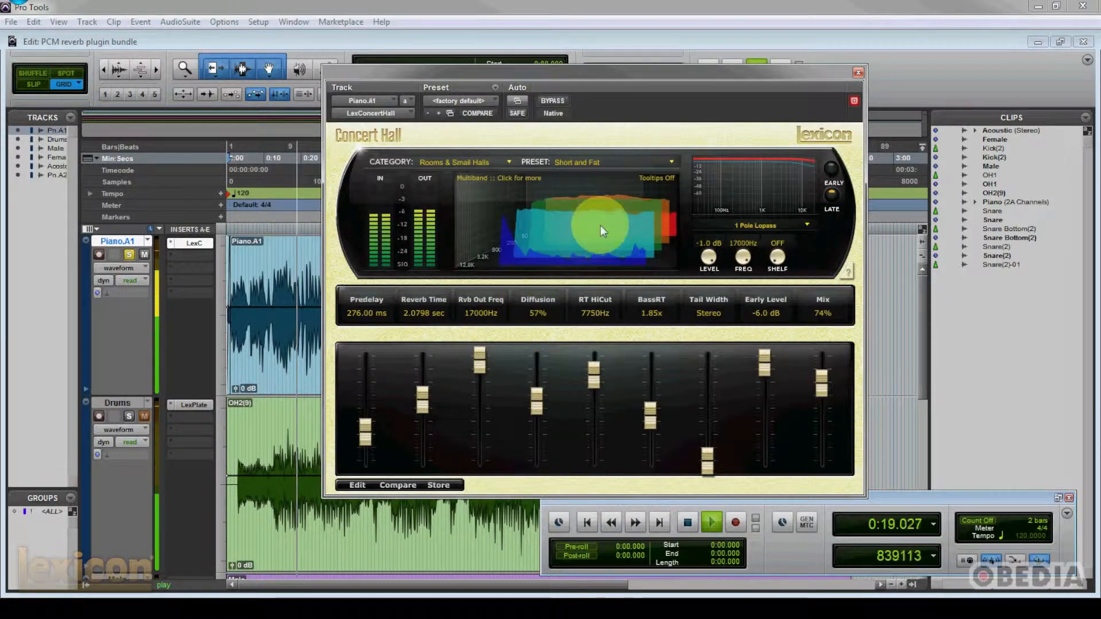
left_click(637, 230)
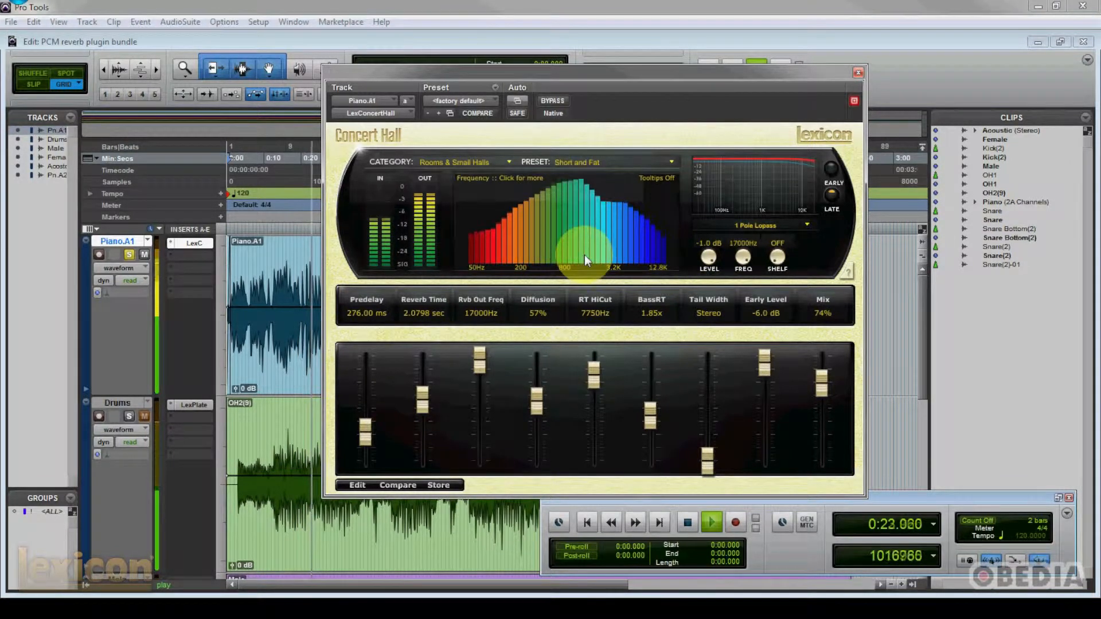
key("space")
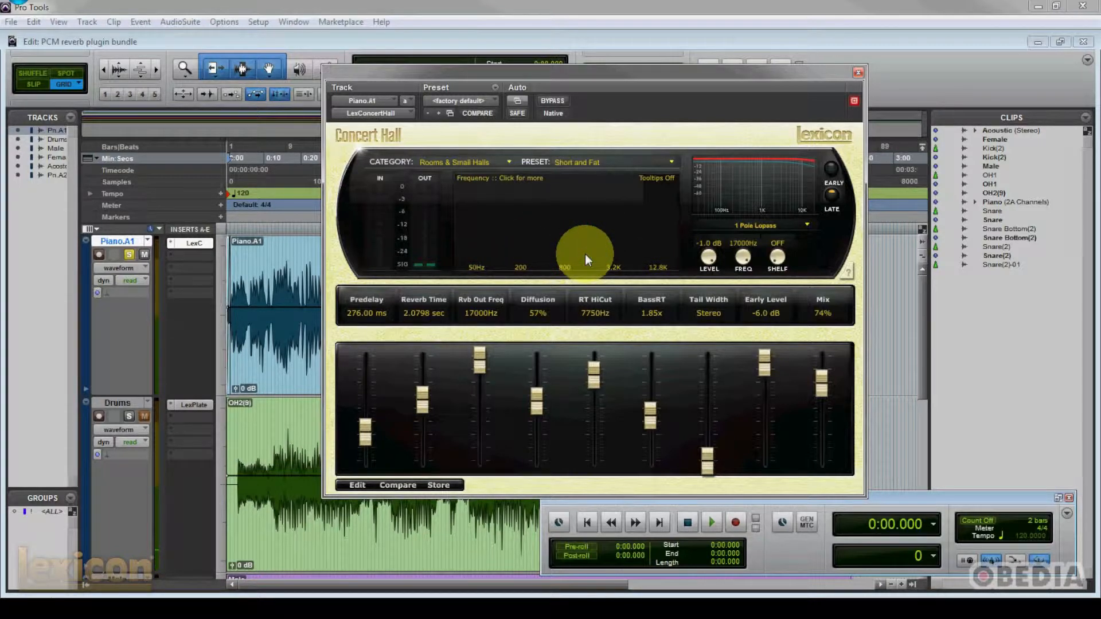
- Set the reverb mix to 69% and load the Jazzroom preset from the Medium Halls category
left_click_drag(550, 68, 549, 54)
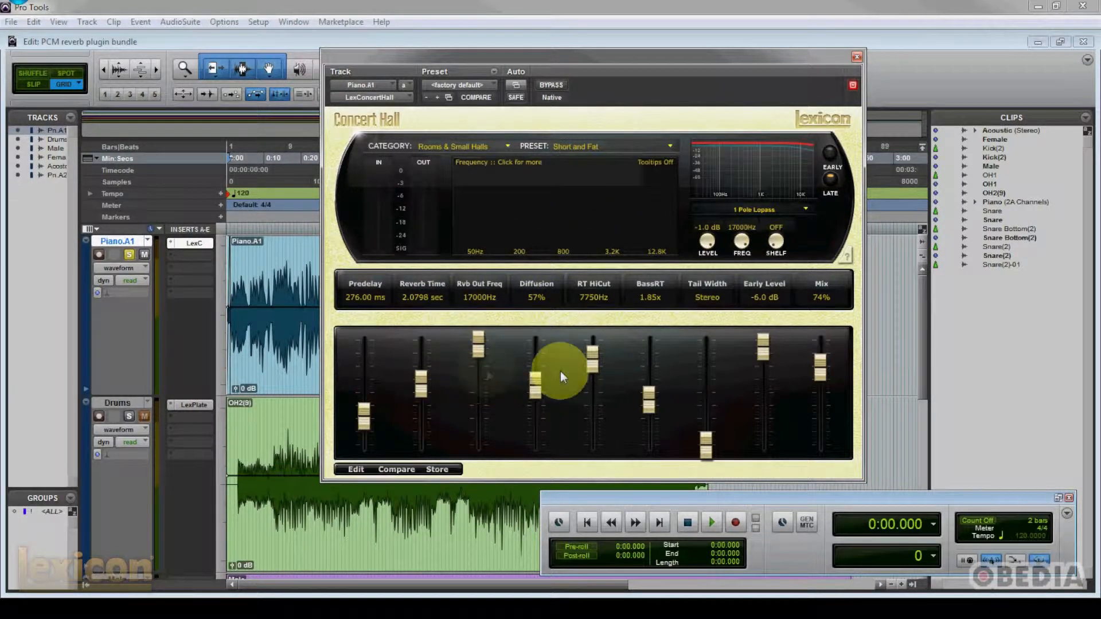
left_click_drag(833, 370, 819, 382)
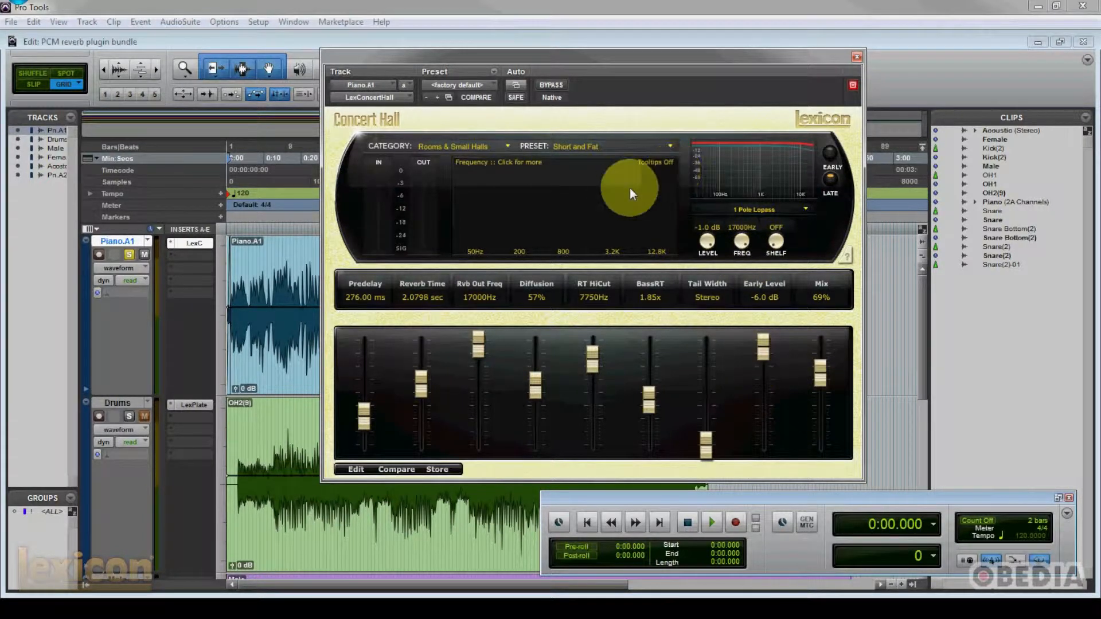
left_click(511, 146)
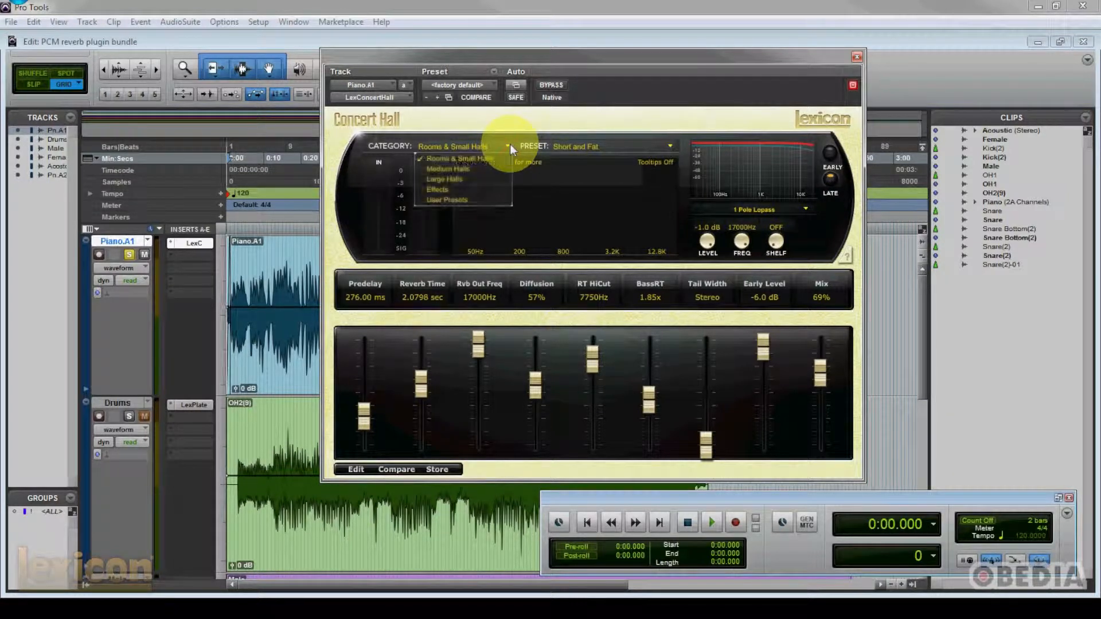
left_click(459, 168)
left_click(667, 147)
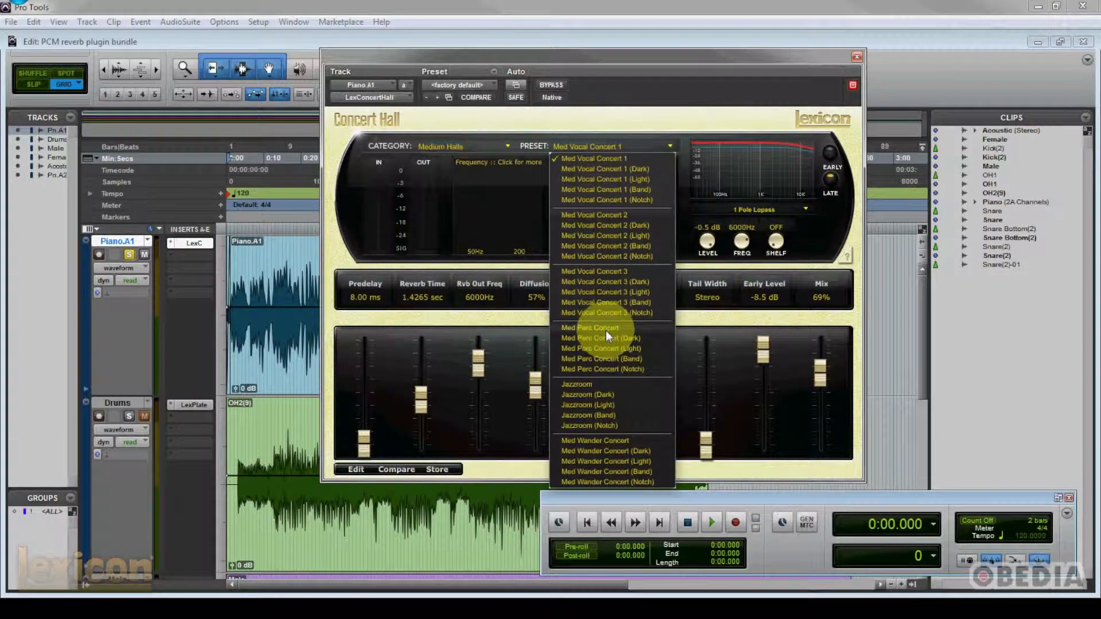
left_click(615, 387)
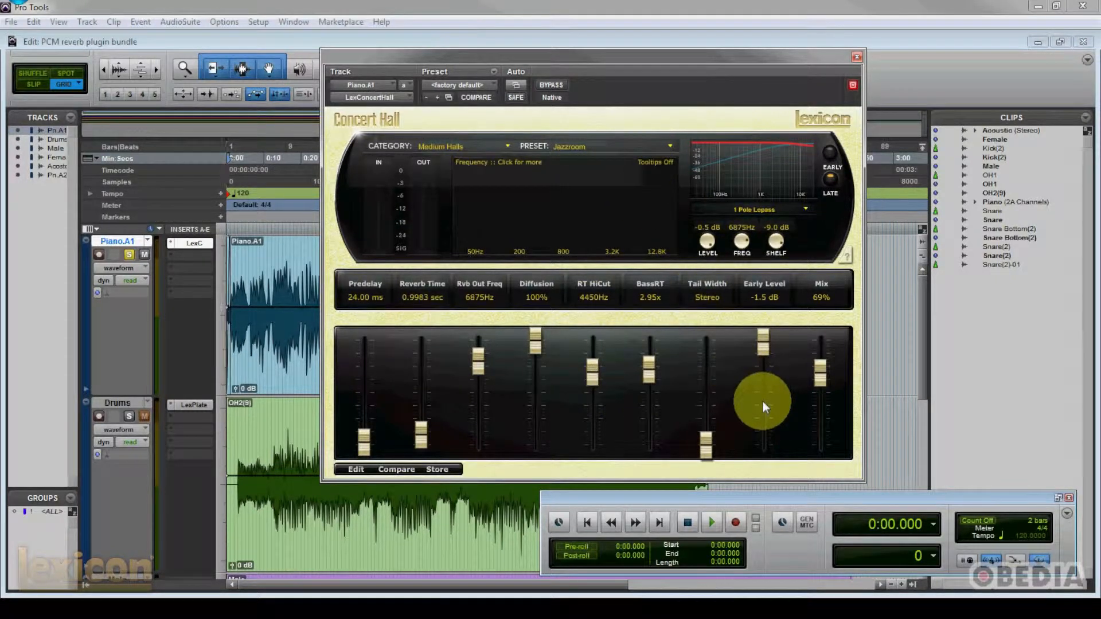
- During playback, set Rvb Out Freq to 3525Hz, Early Level to -20.0 dB and mix to 64%, and stop playback
key("space")
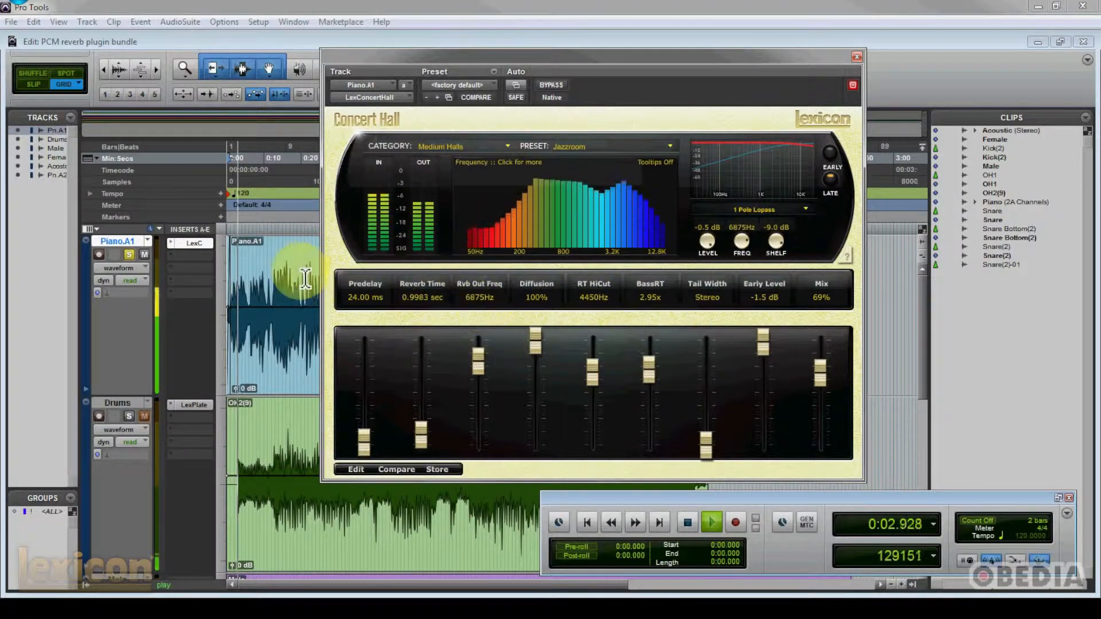
left_click_drag(409, 55, 511, 64)
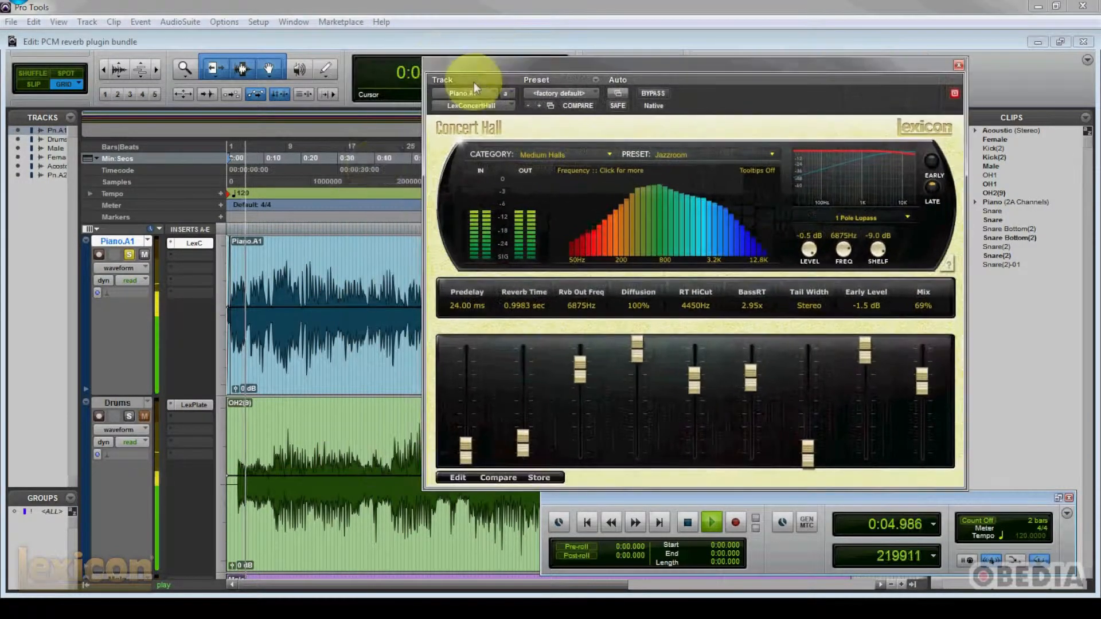
left_click_drag(634, 60, 584, 68)
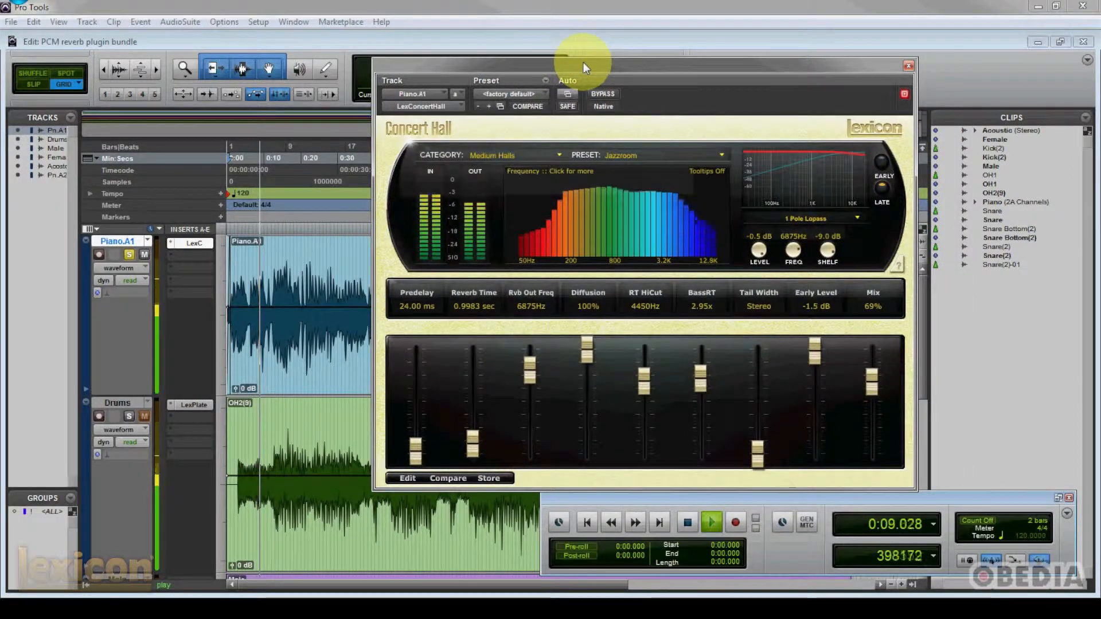
left_click_drag(529, 371, 529, 393)
left_click_drag(815, 352, 867, 388)
key("space")
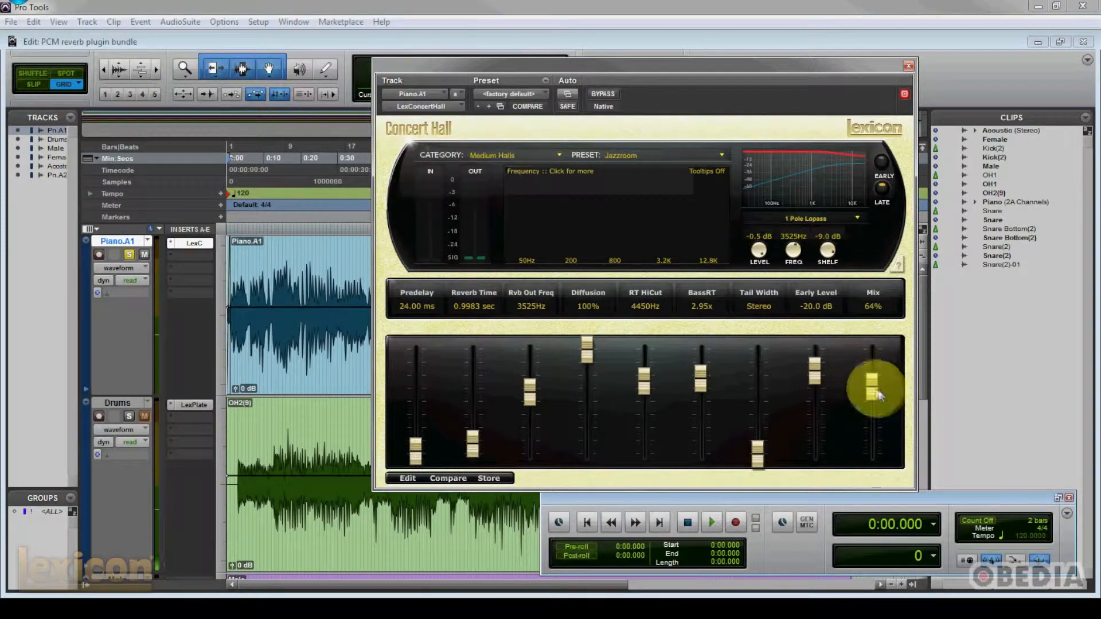
- Switch the Concert Hall reverb's presets to the Large Halls category
left_click_drag(796, 61, 781, 63)
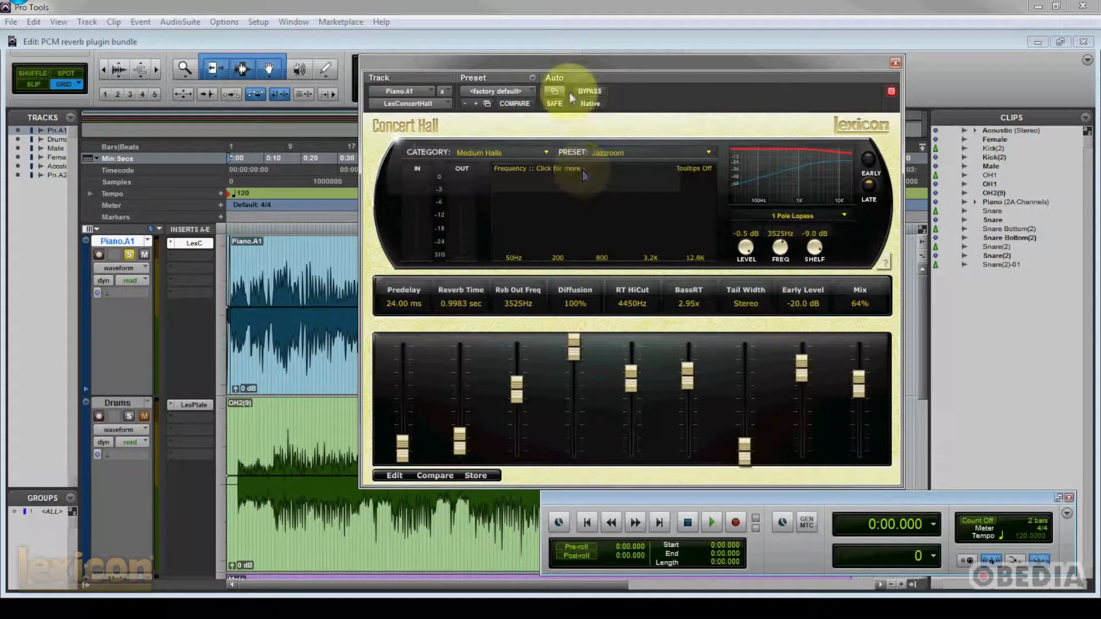
left_click_drag(564, 65, 559, 63)
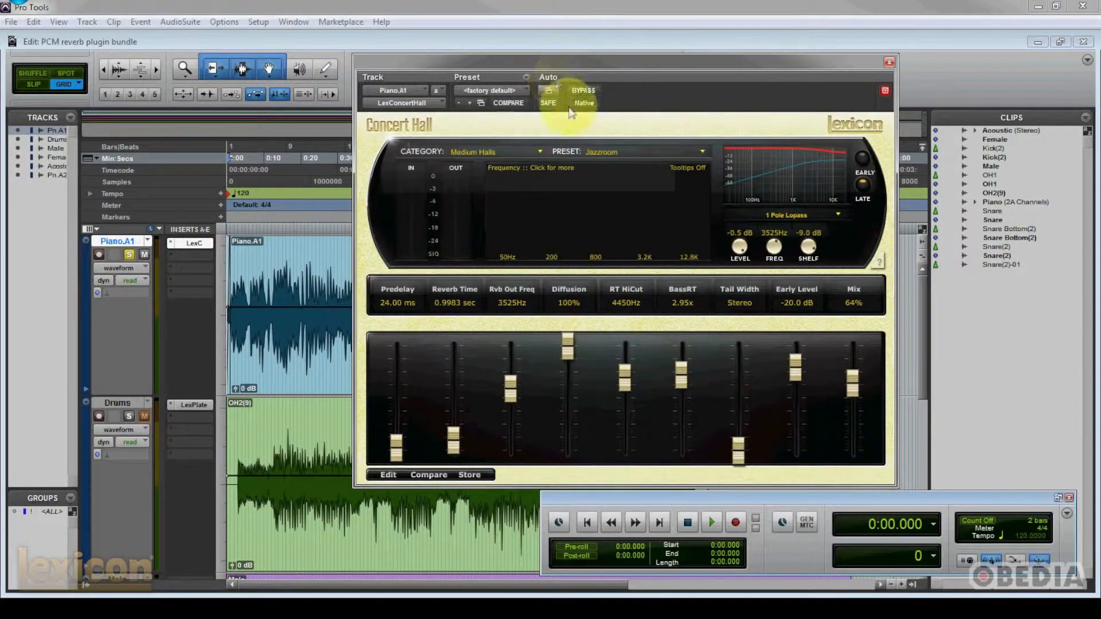
left_click(539, 150)
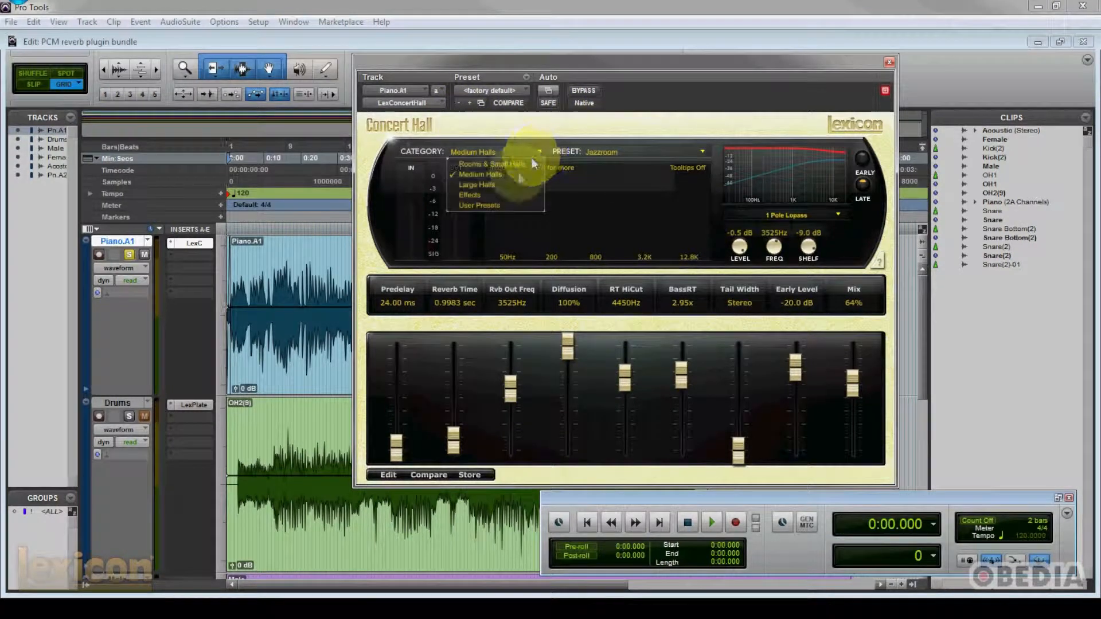
left_click(516, 185)
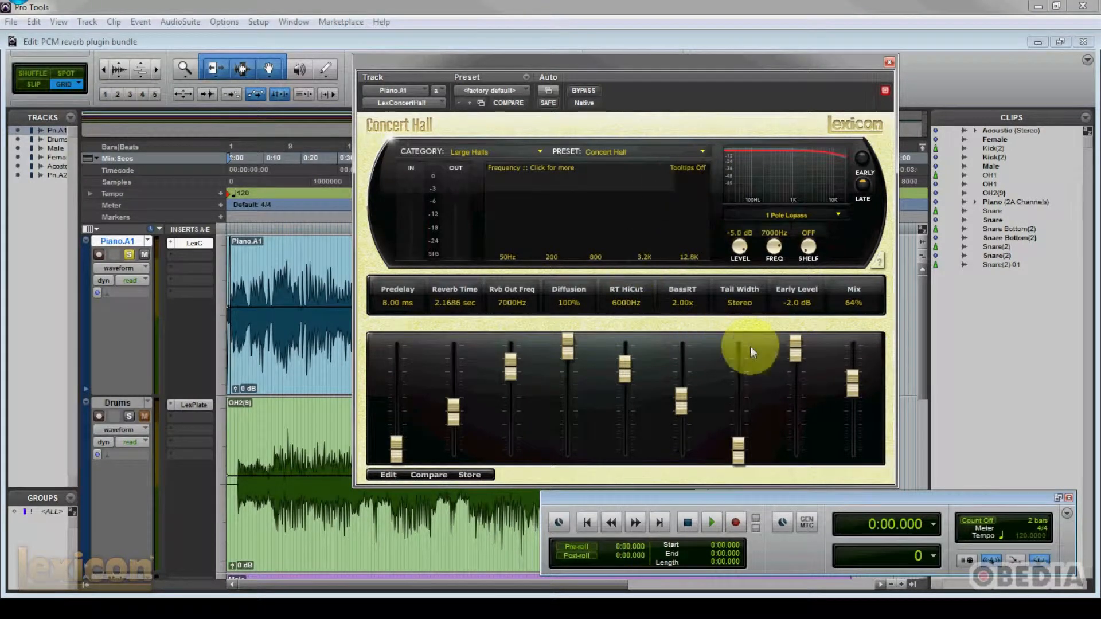
- Play the piano track through the large hall reverb, moving the playback start to 0:31 and on to 0:55, and stop playback
key("space")
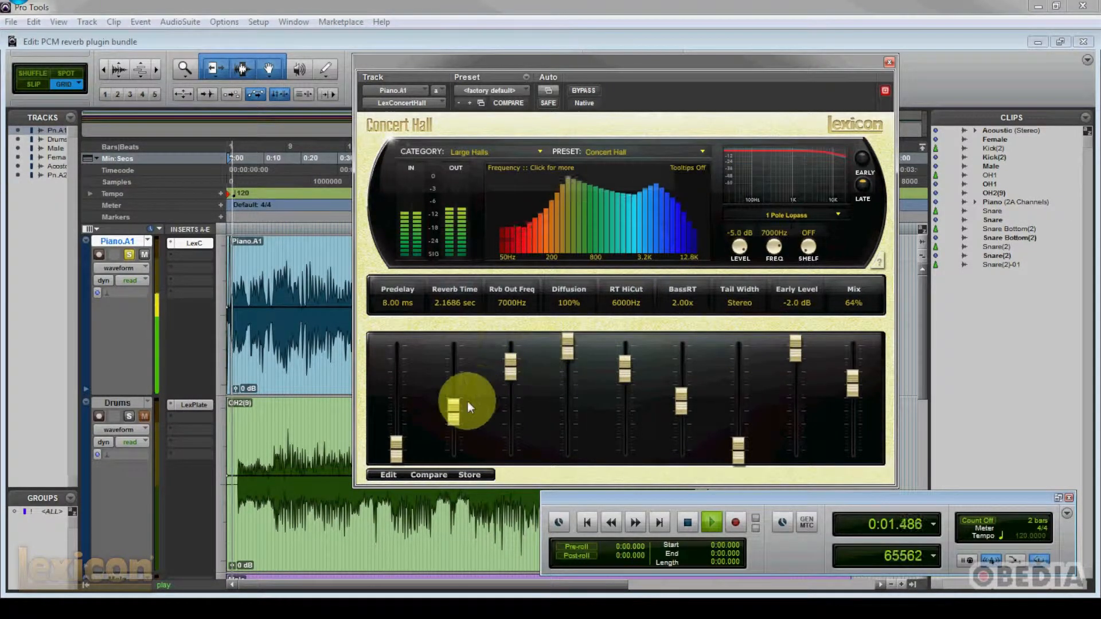
left_click_drag(428, 64, 470, 66)
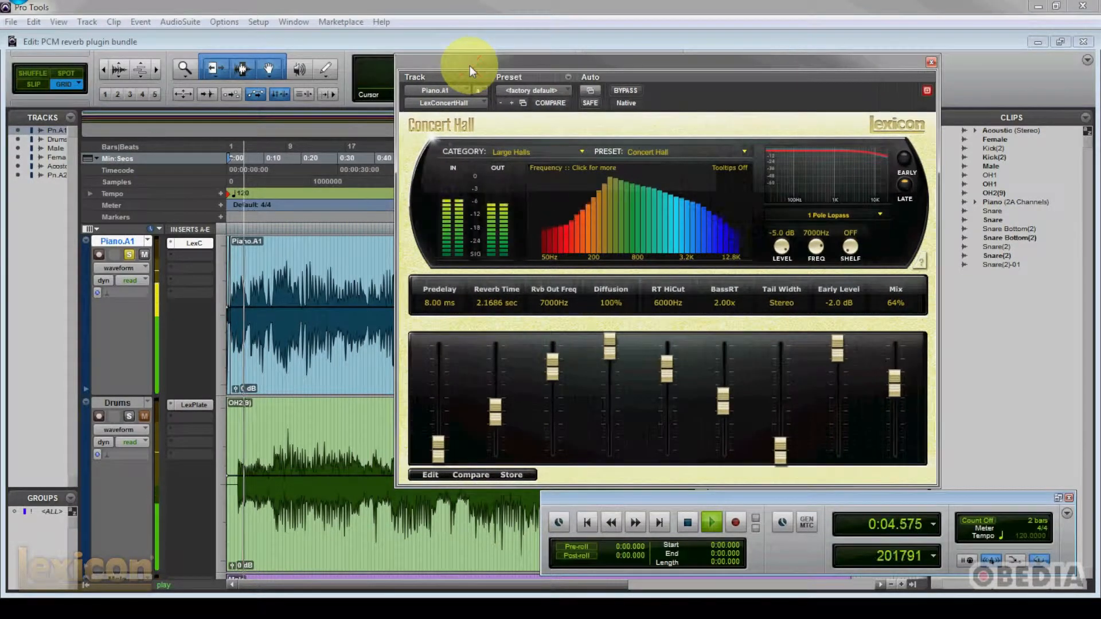
left_click(344, 247)
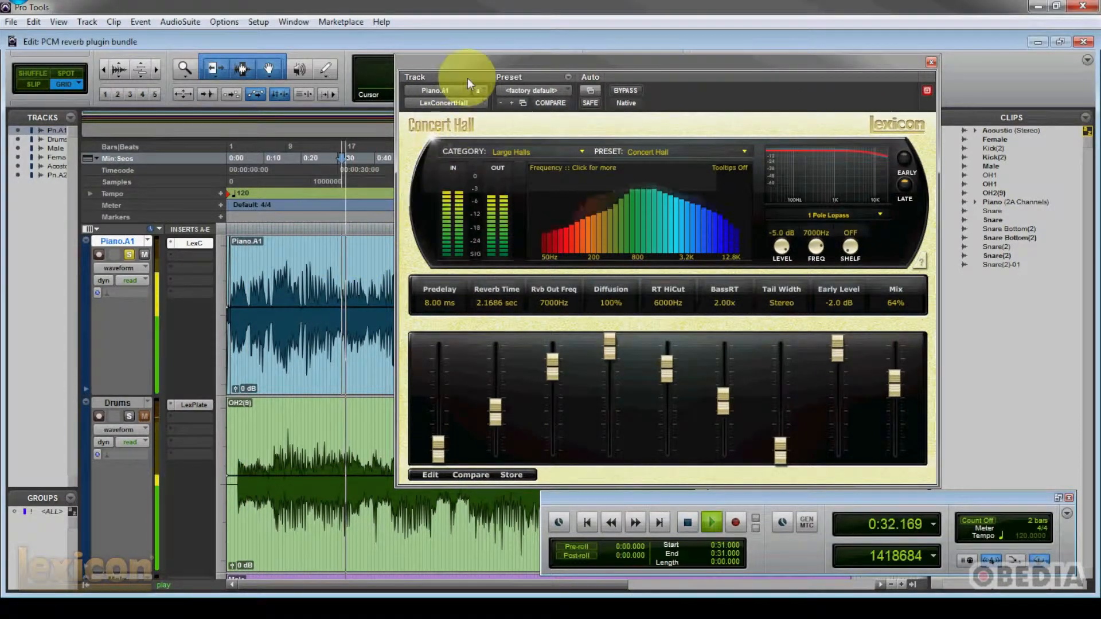
left_click_drag(475, 62, 532, 67)
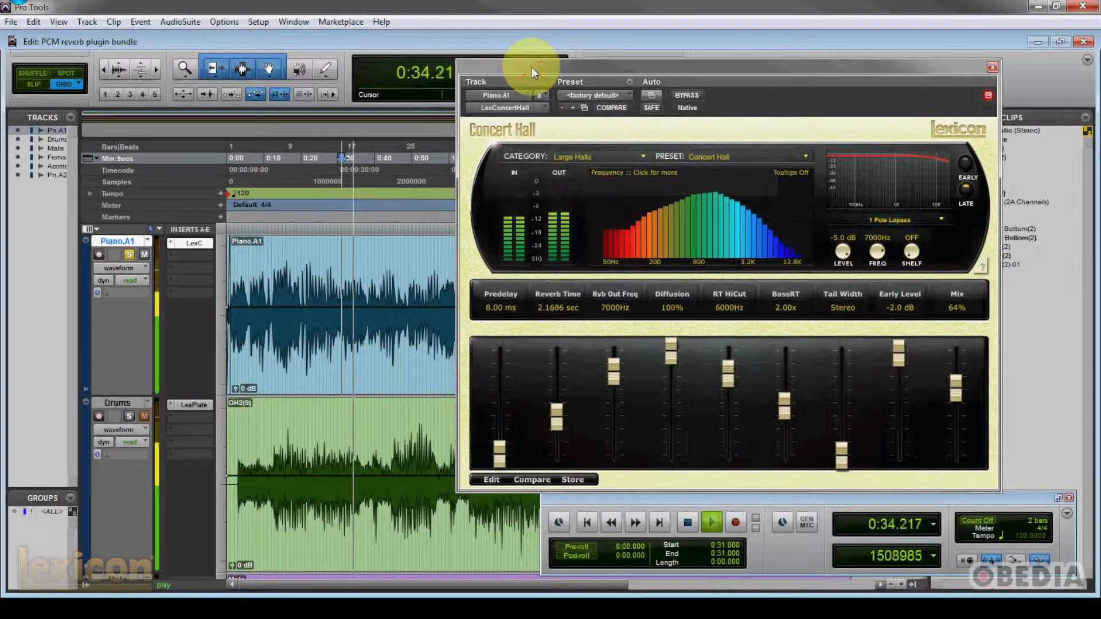
left_click_drag(491, 63, 571, 81)
left_click(431, 253)
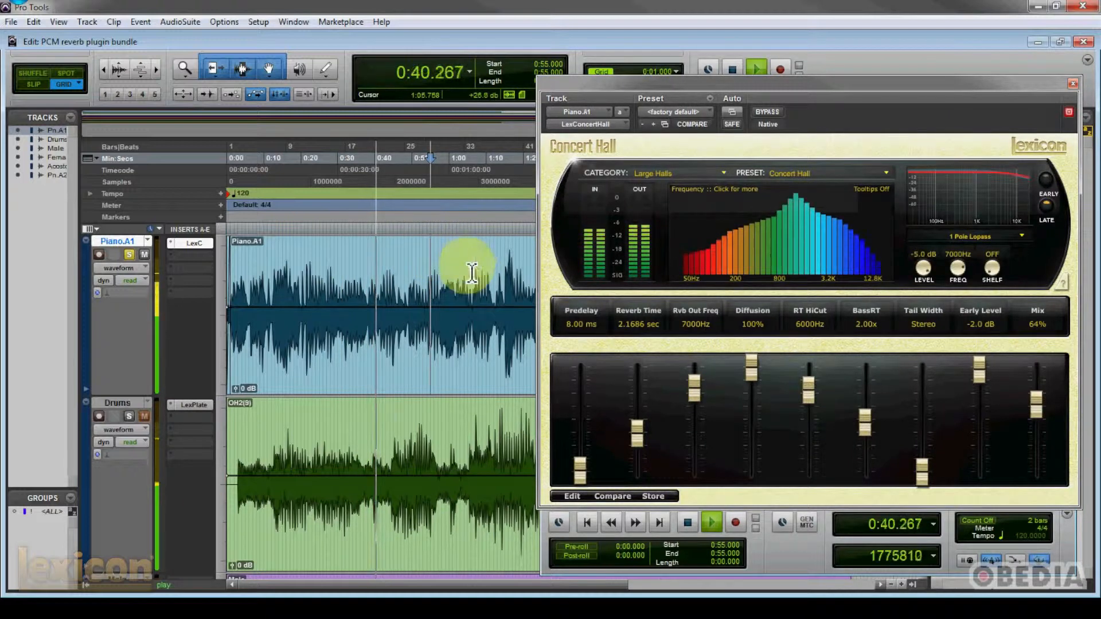
key("space")
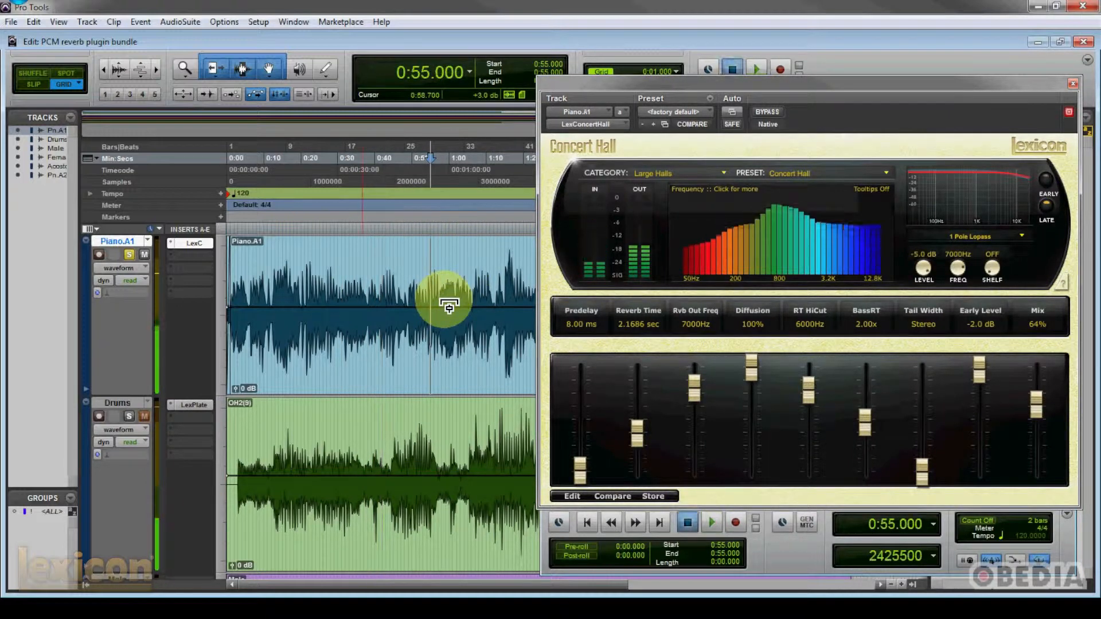
- Listen to the piano track from 0:55 with the reverb window moved clear of the clips list, and stop playback
key("space")
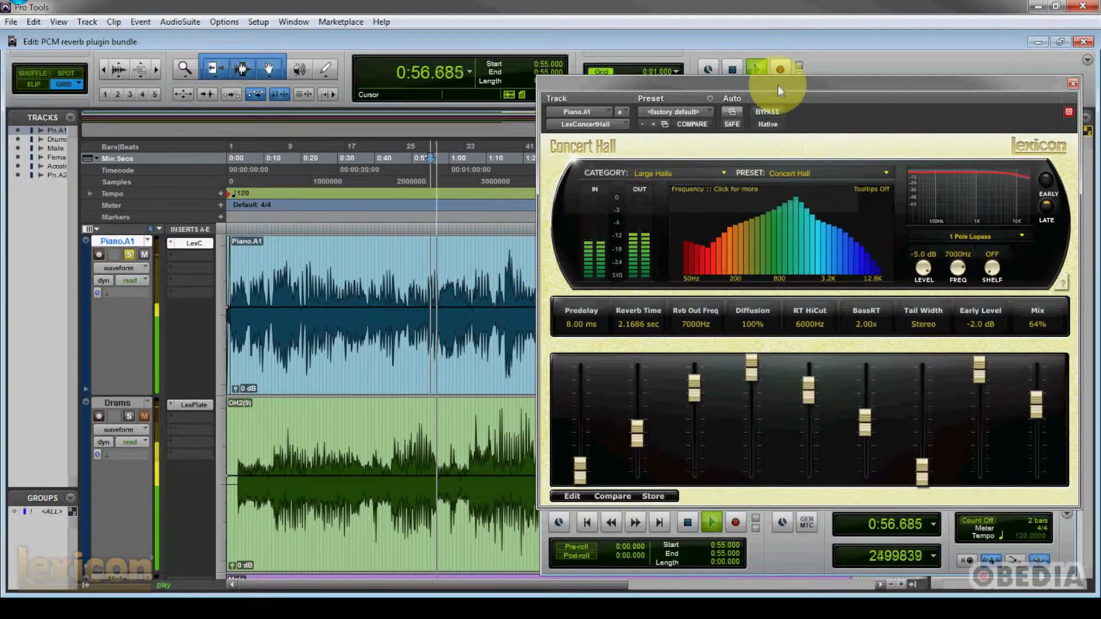
left_click_drag(778, 85, 725, 80)
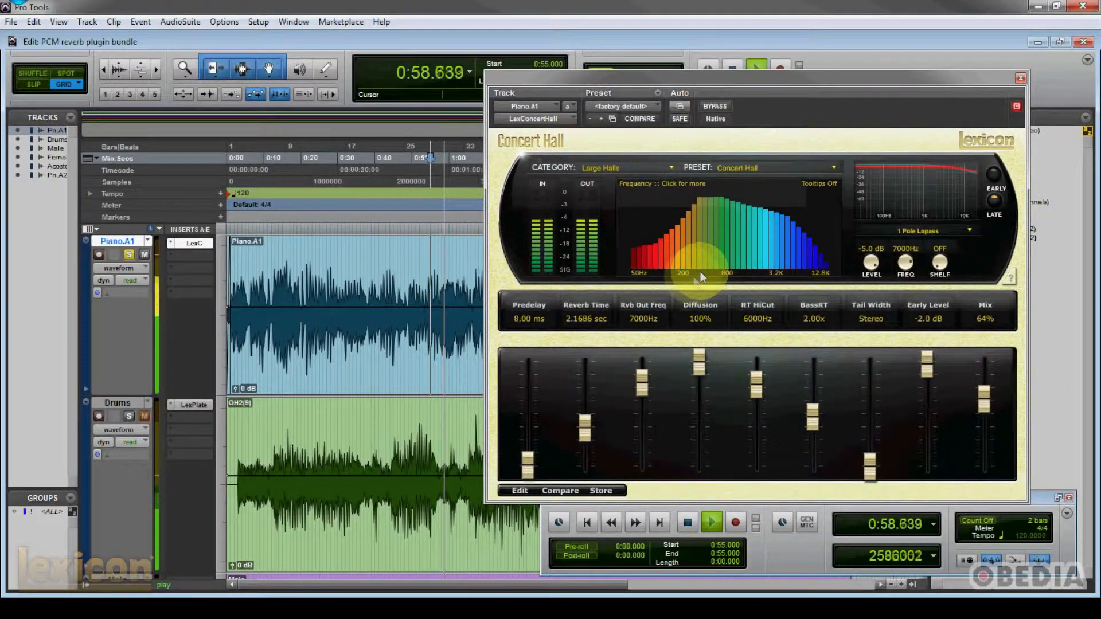
left_click_drag(702, 88, 484, 81)
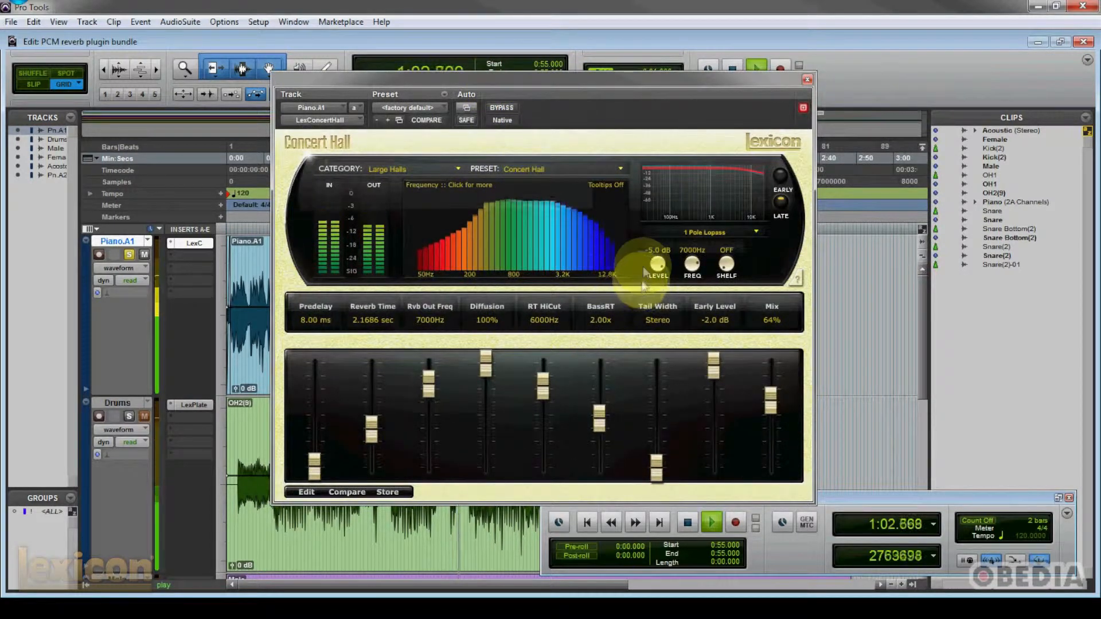
key("space")
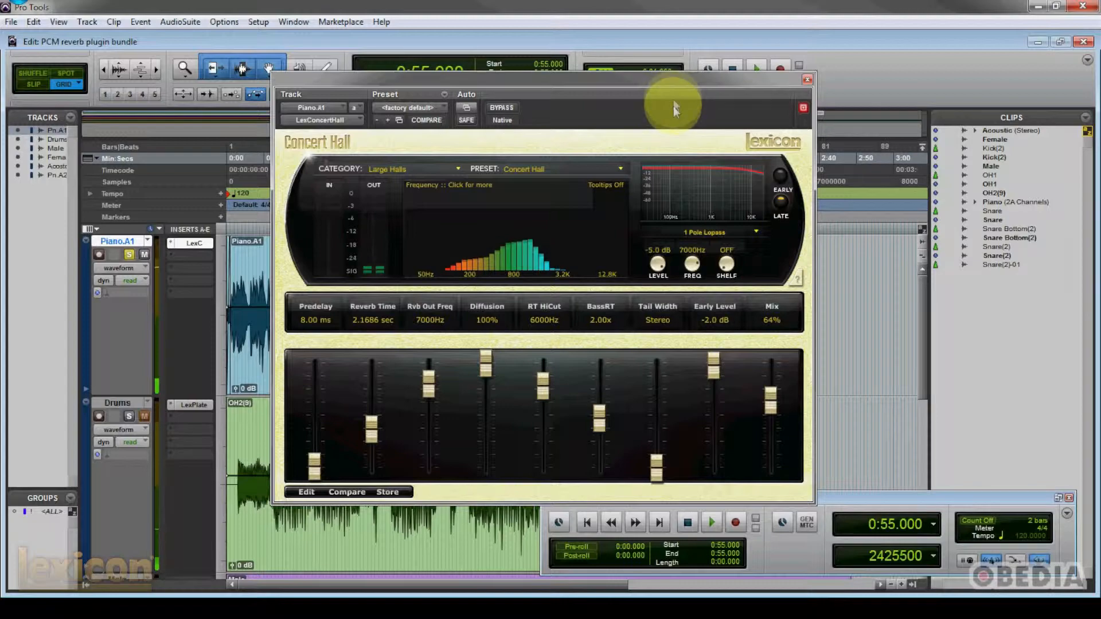
- Switch the reverb to the Effects category, browse its presets and load Head Cold
mouse_move(670, 78)
left_mouse_down()
mouse_move(653, 75)
mouse_move(666, 65)
left_mouse_up()
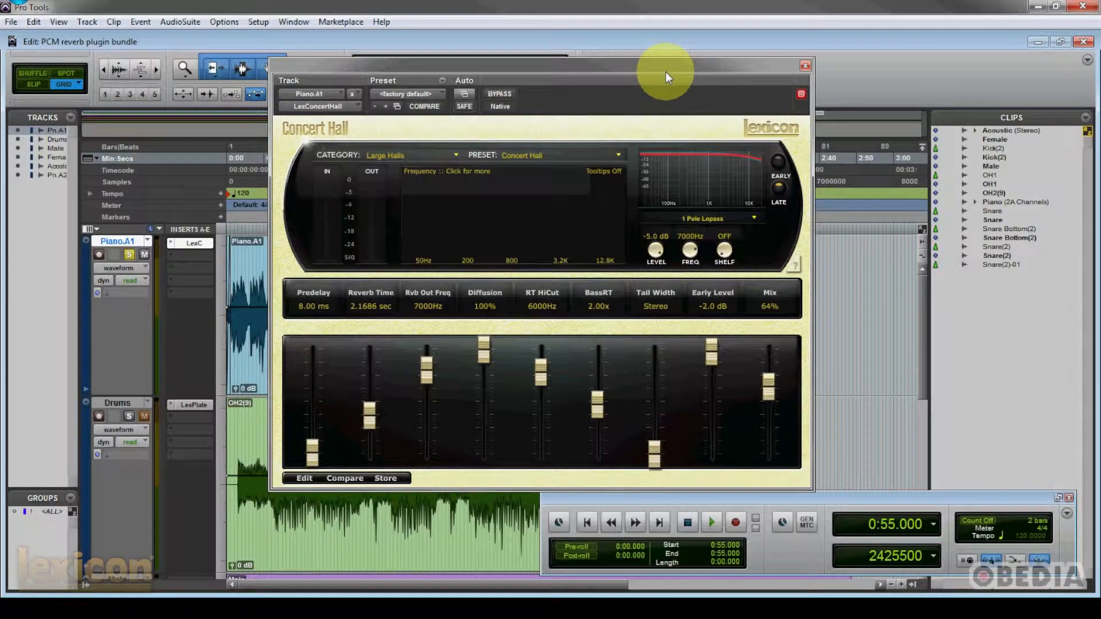
left_click_drag(666, 69, 666, 59)
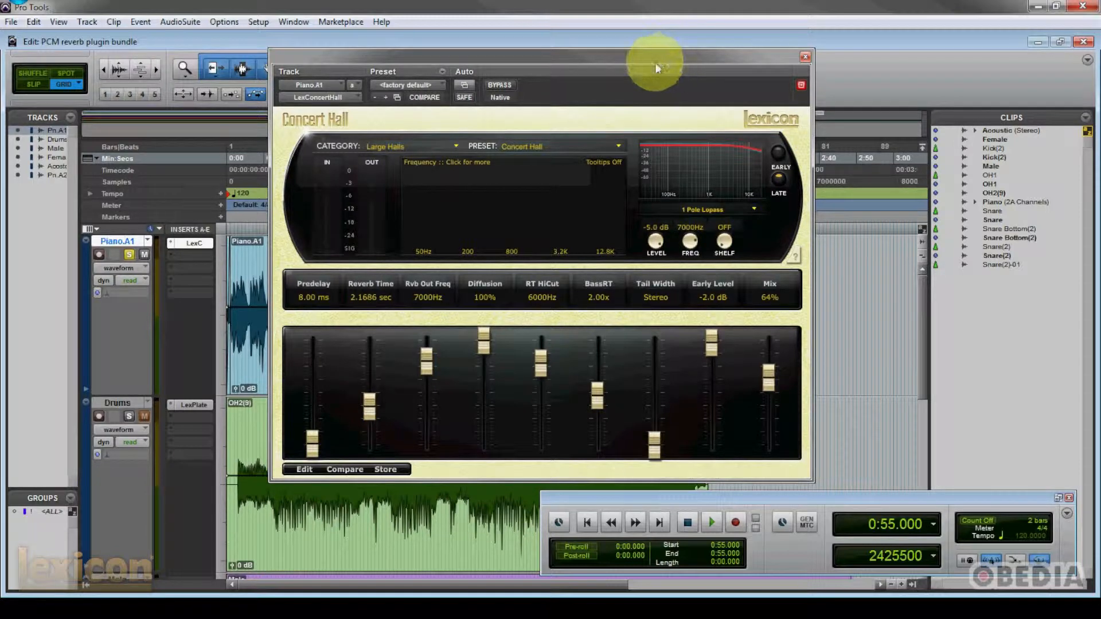
left_click(405, 148)
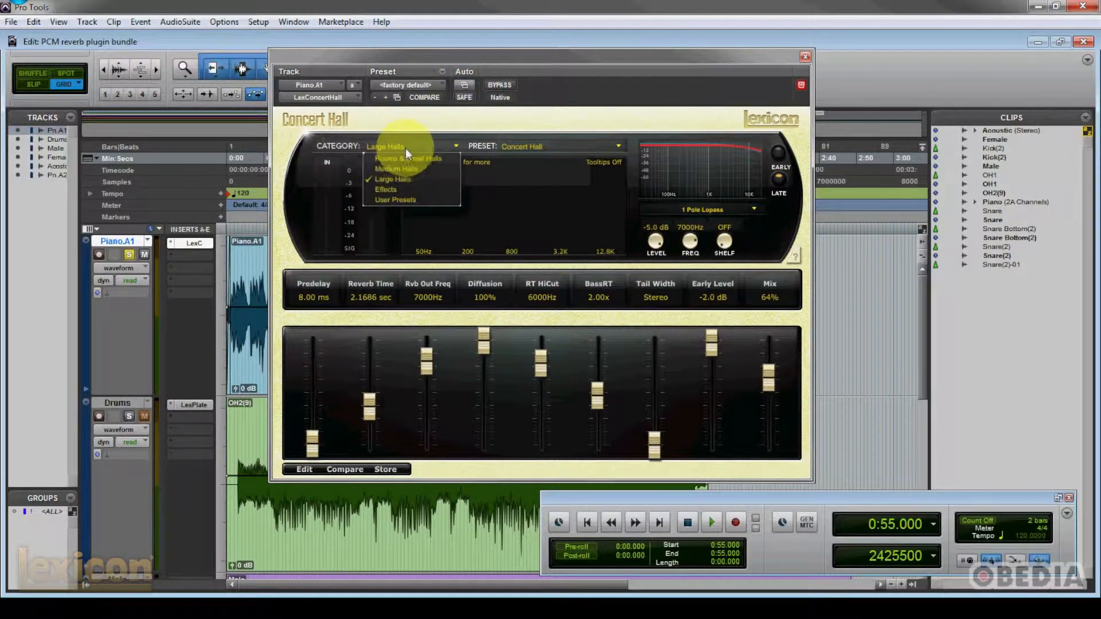
left_click(402, 188)
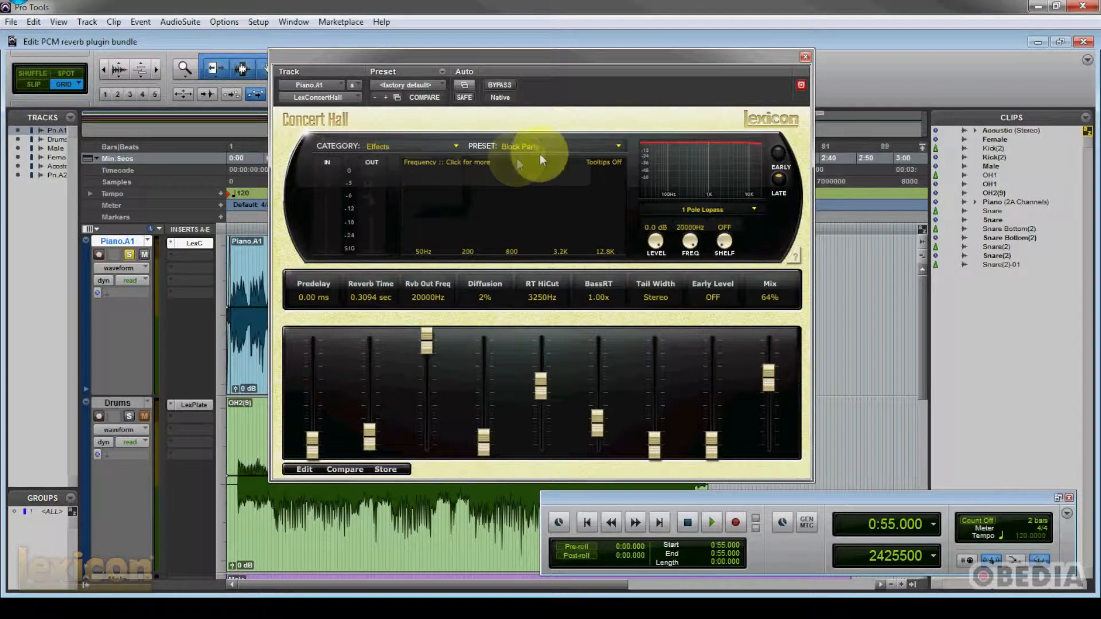
left_click(603, 148)
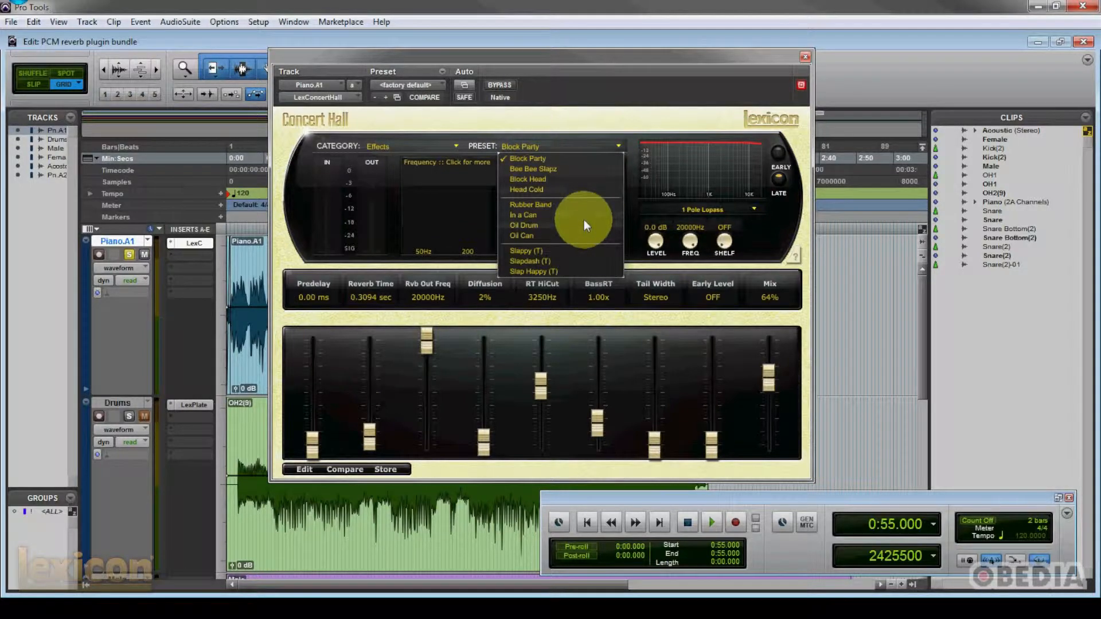
left_click(547, 160)
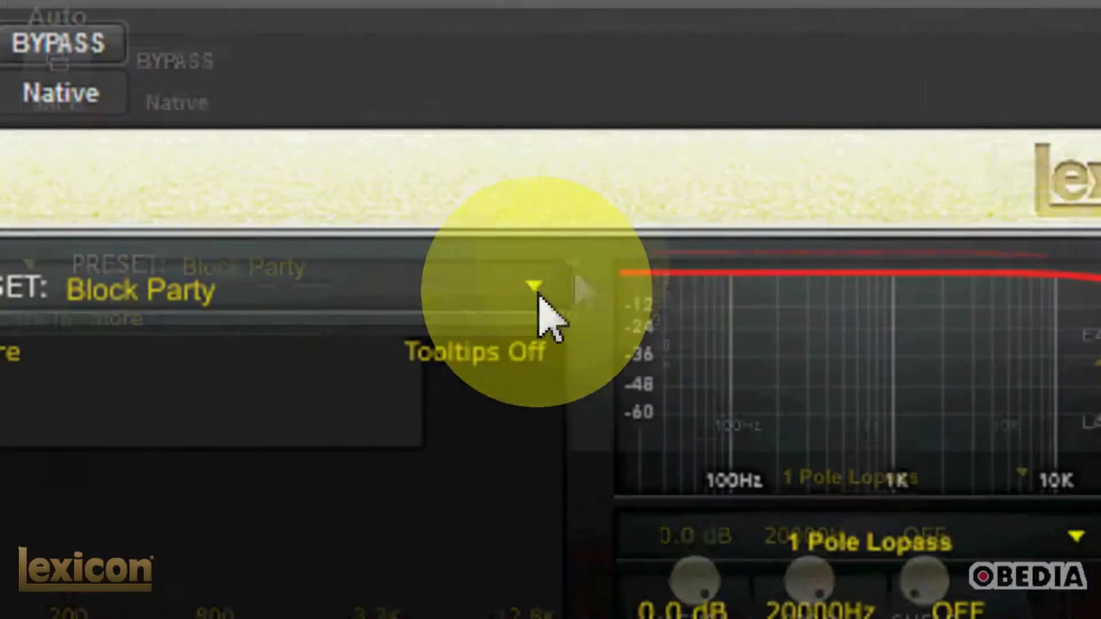
left_click(643, 221)
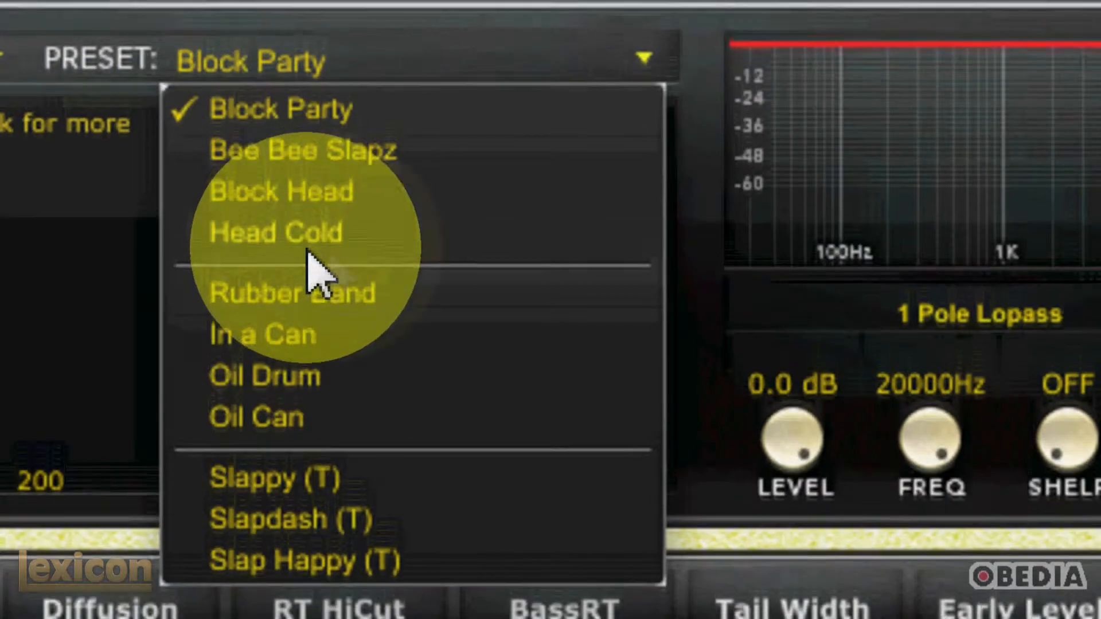
left_click(324, 234)
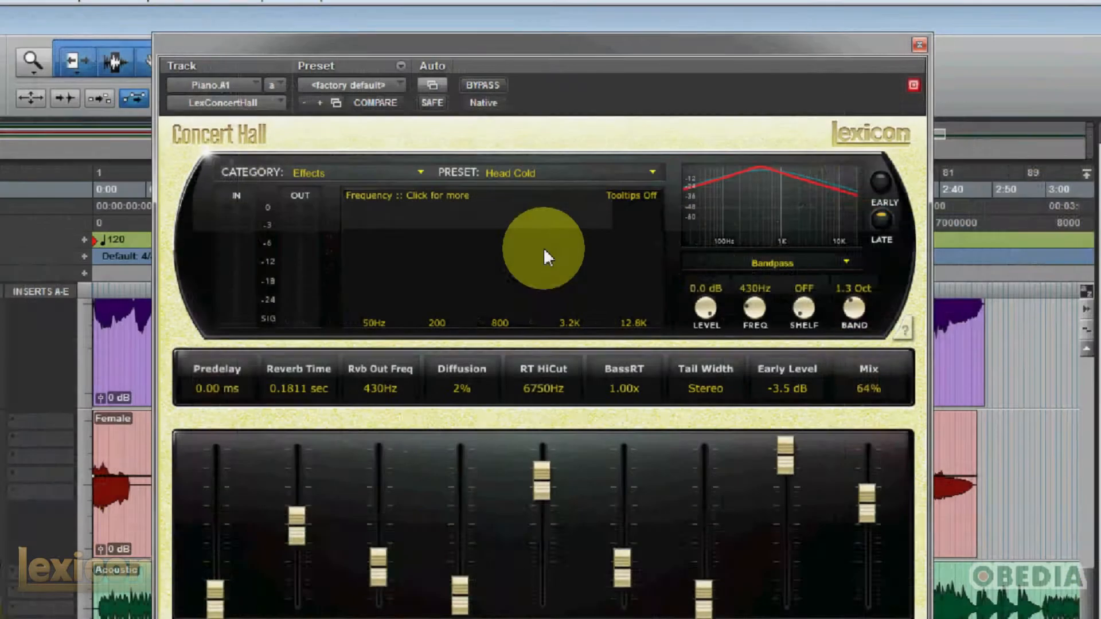
- Play the piano track from 0:55, bring its track into view and raise the reverb mix to 100%
key("space")
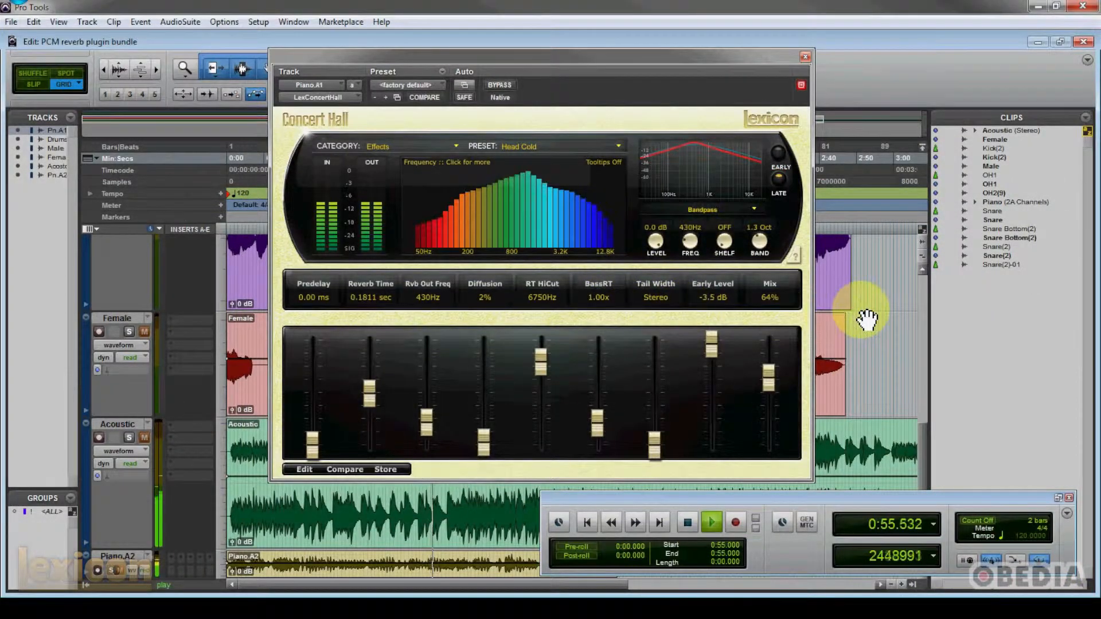
left_click_drag(922, 433, 919, 278)
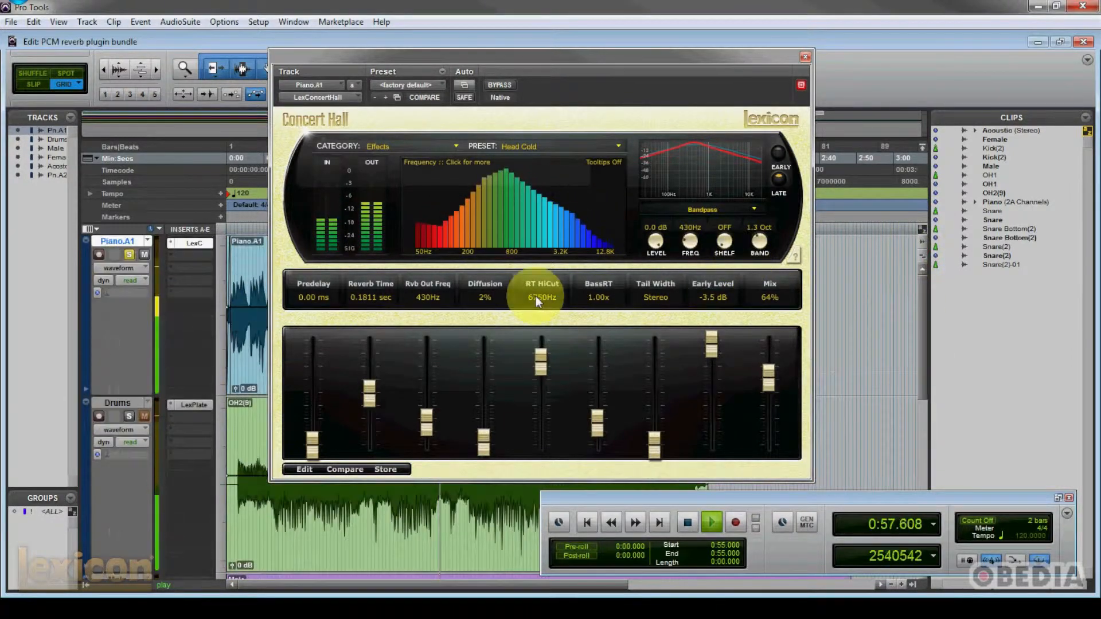
left_click_drag(765, 376, 762, 343)
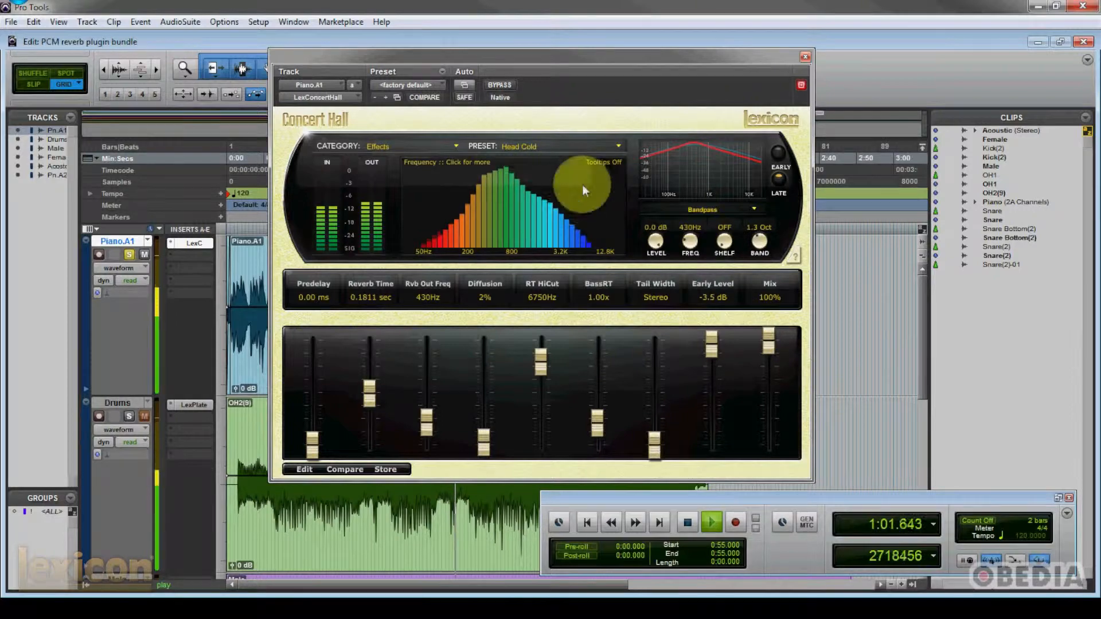
left_click_drag(573, 56, 573, 63)
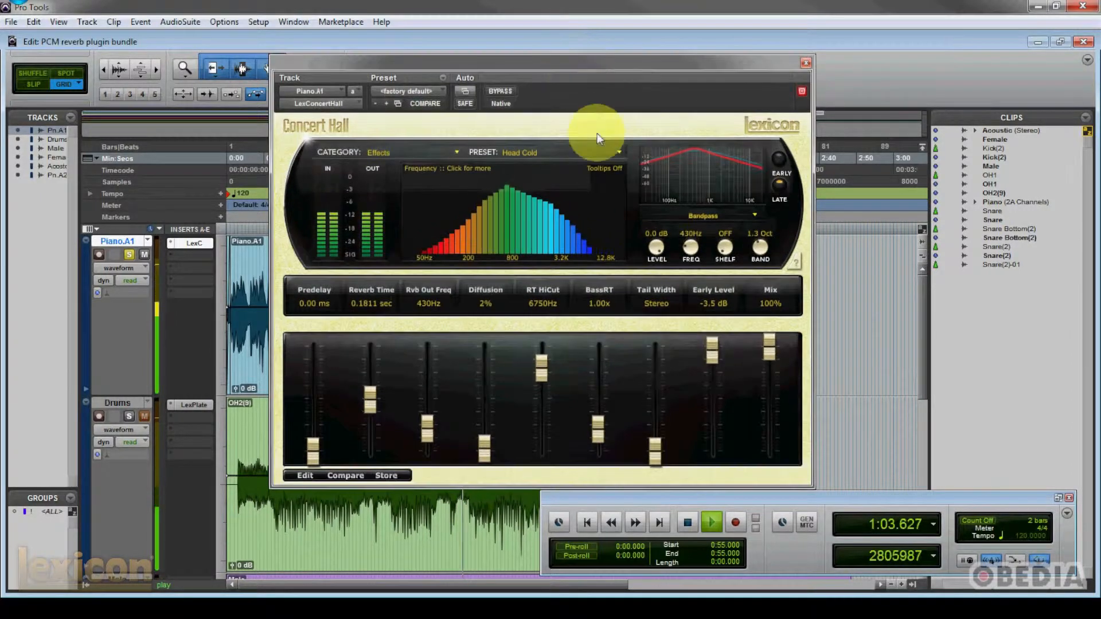
- Load the Rubber Band preset and play the piano track through it from 0:55, lowering the reverb mix to 84%, and stop playback
key("space")
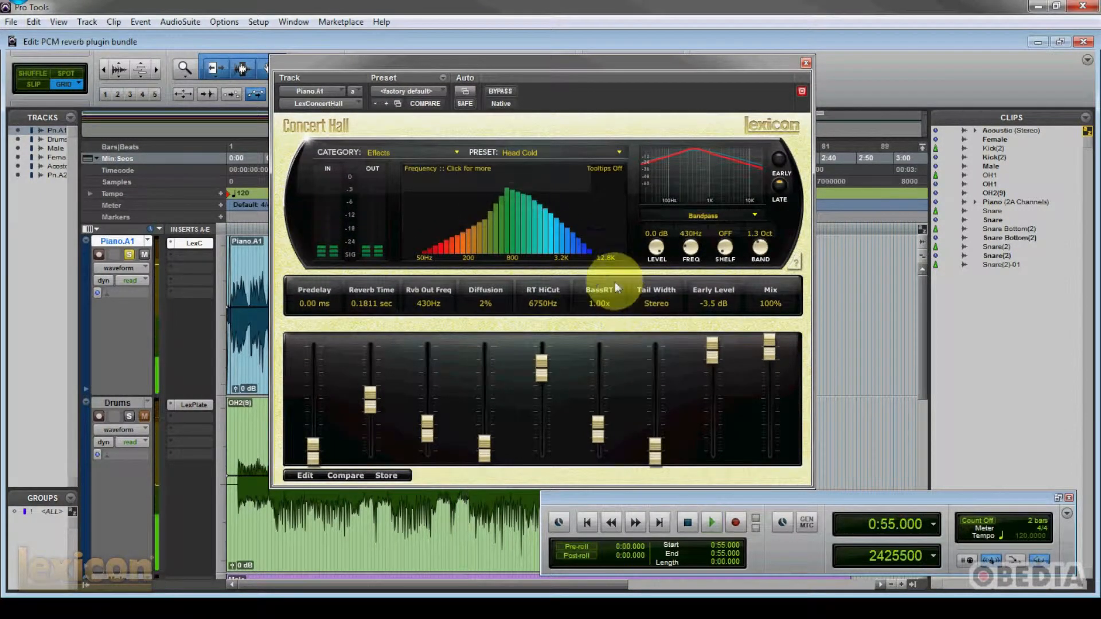
left_click(620, 152)
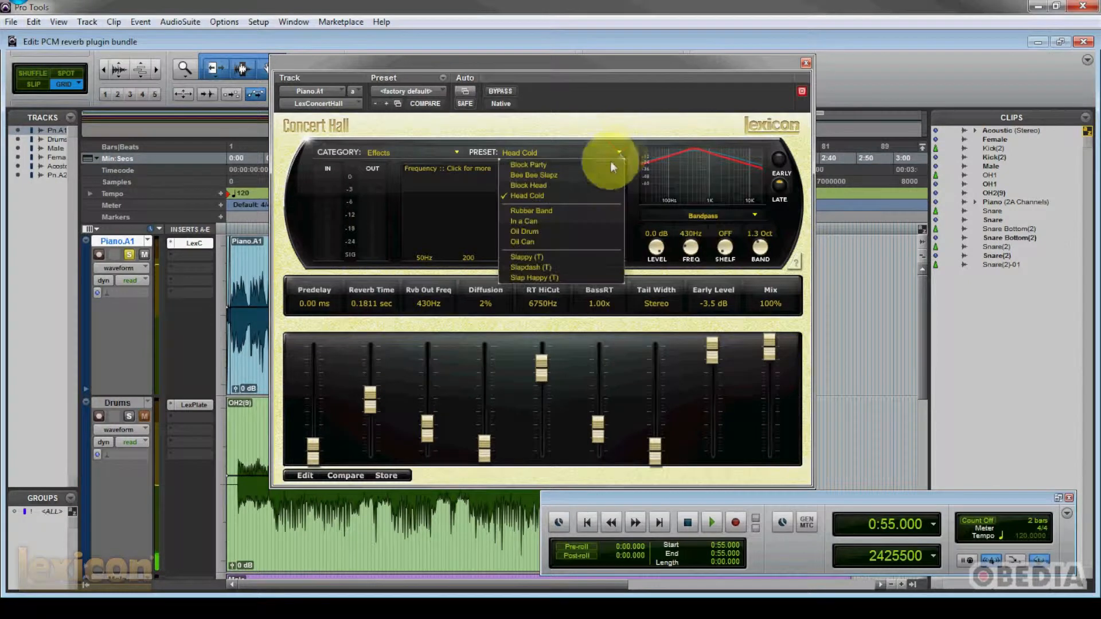
left_click(567, 210)
key("space")
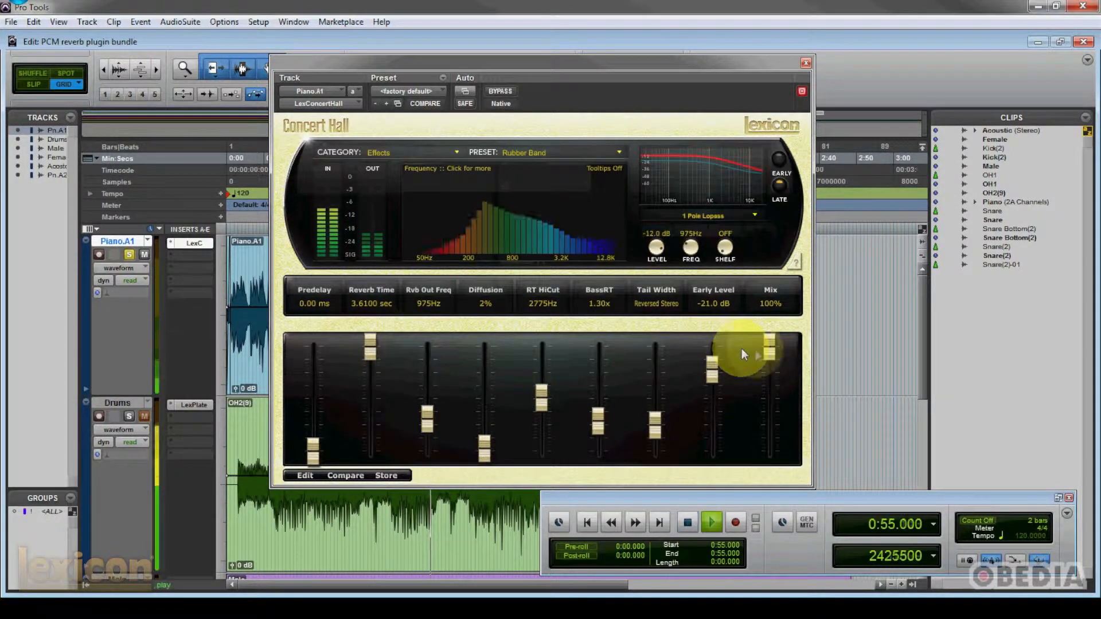
left_click_drag(768, 342, 774, 364)
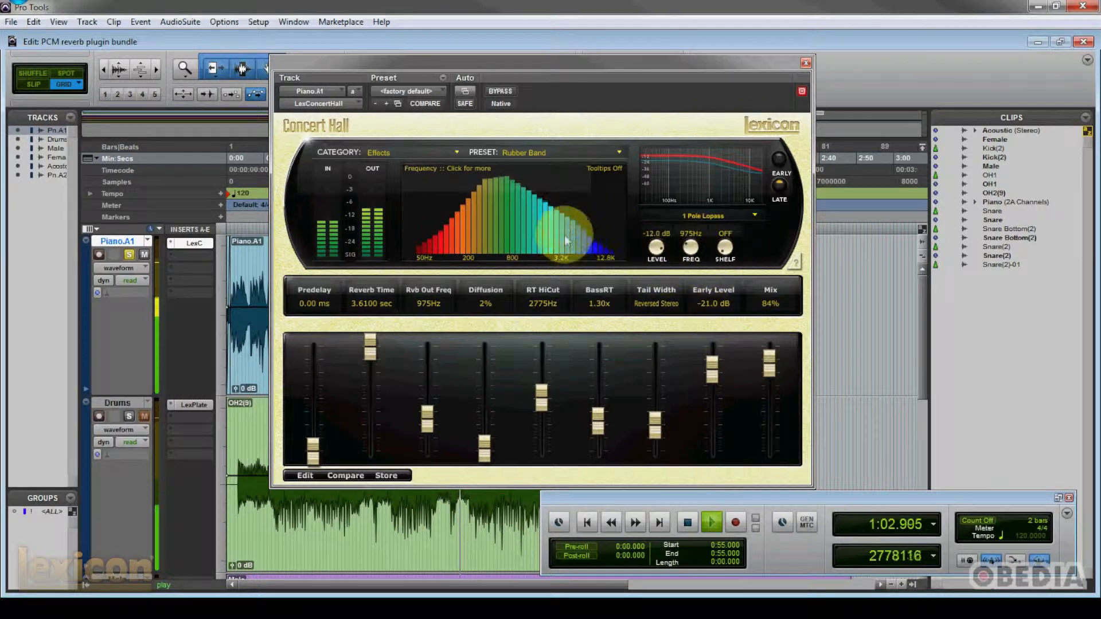
key("space")
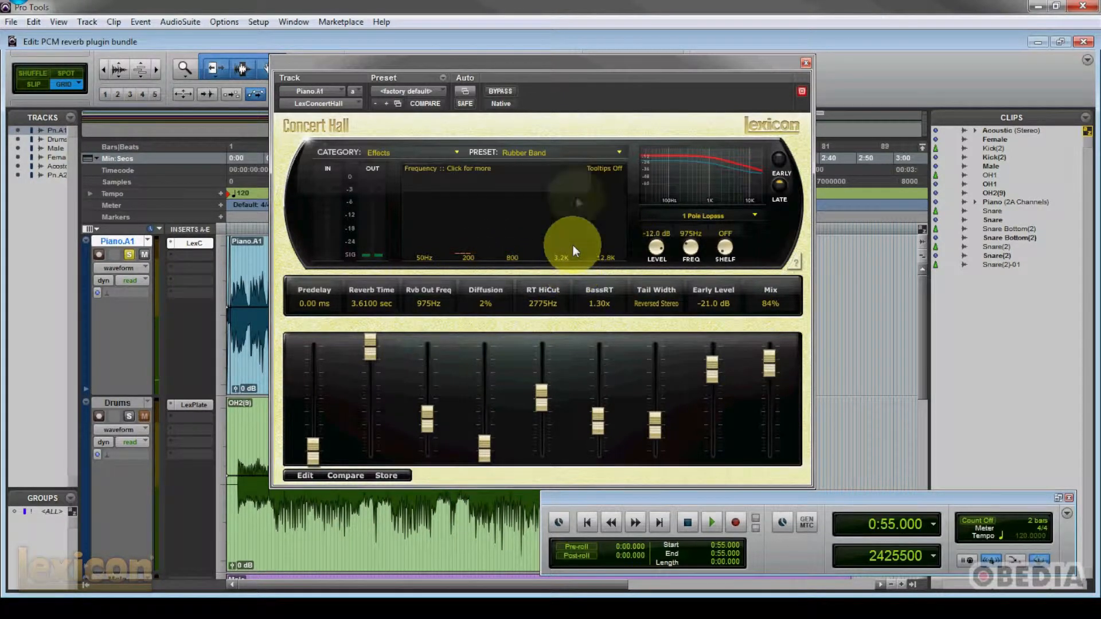
- Look through the Effects presets and the reverb categories, keeping Rubber Band, and shift the reverb window slightly
left_click(618, 147)
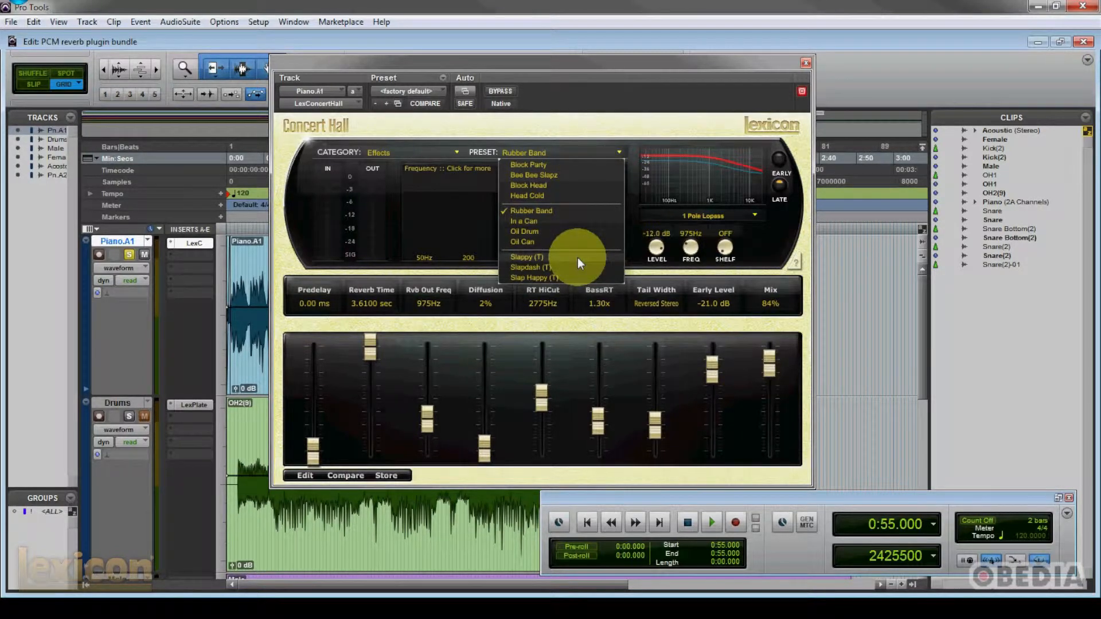
left_click(584, 119)
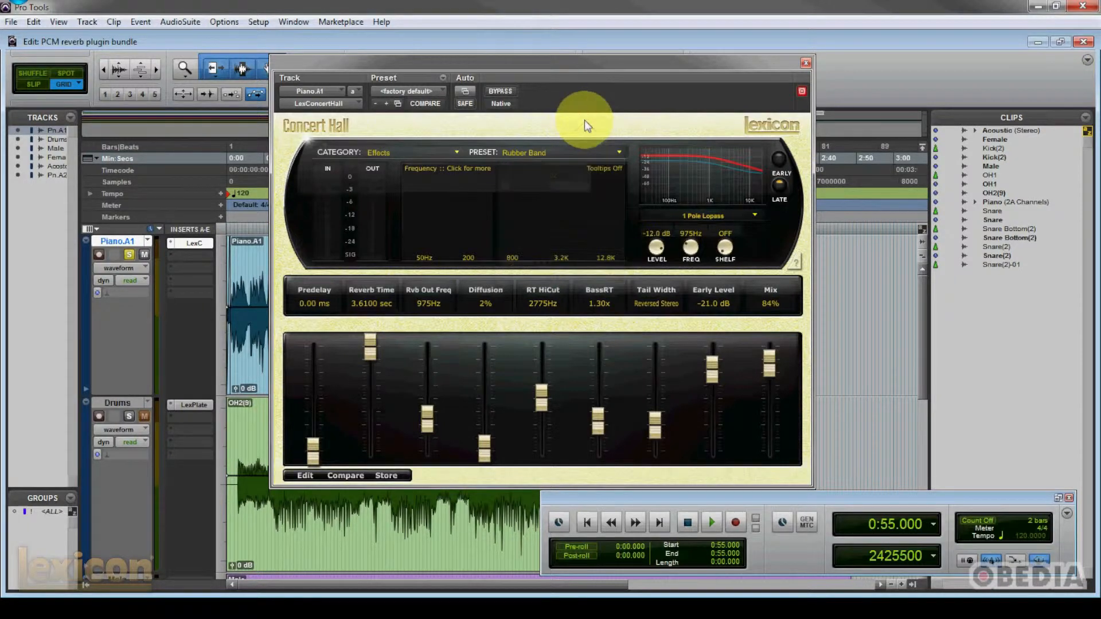
left_click(446, 154)
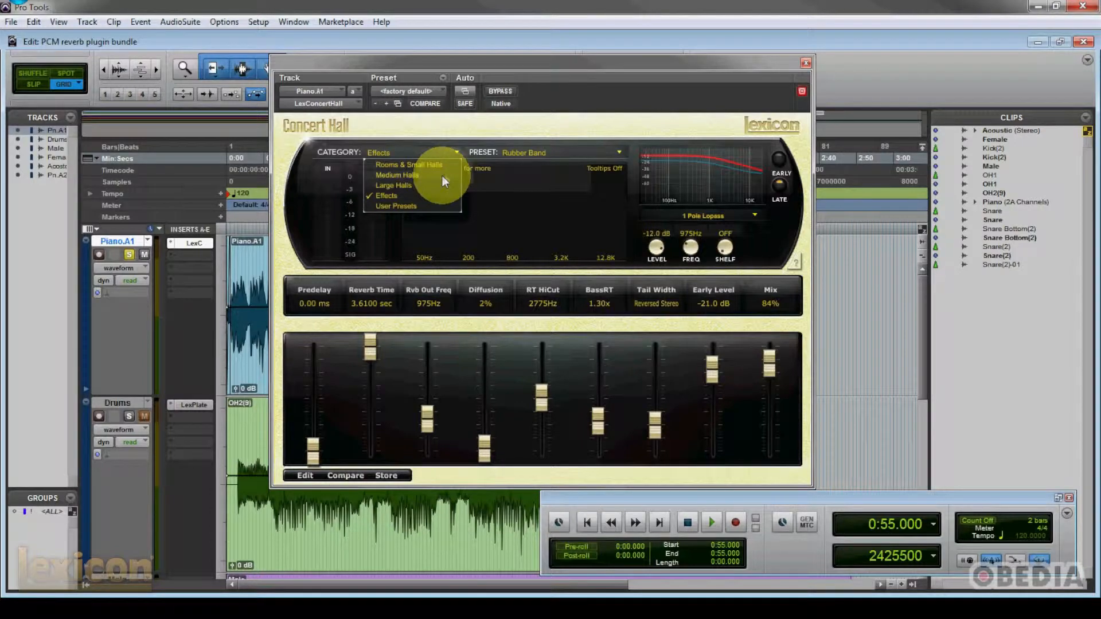
left_click(609, 139)
mouse_move(569, 60)
left_mouse_down()
mouse_move(583, 61)
mouse_move(577, 52)
left_mouse_up()
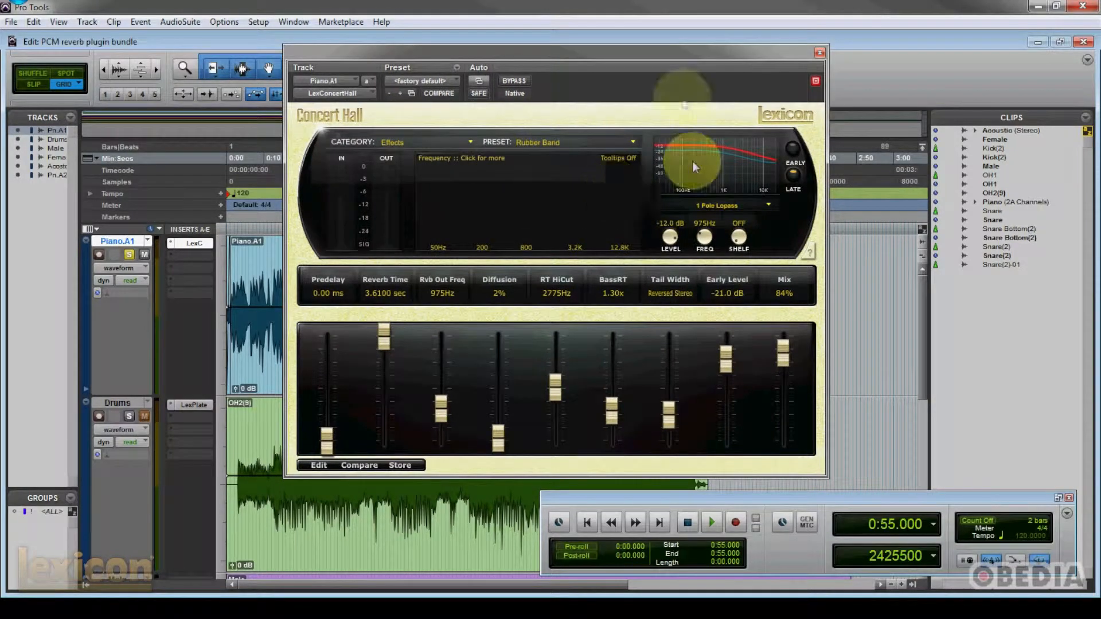
left_click_drag(626, 52, 614, 53)
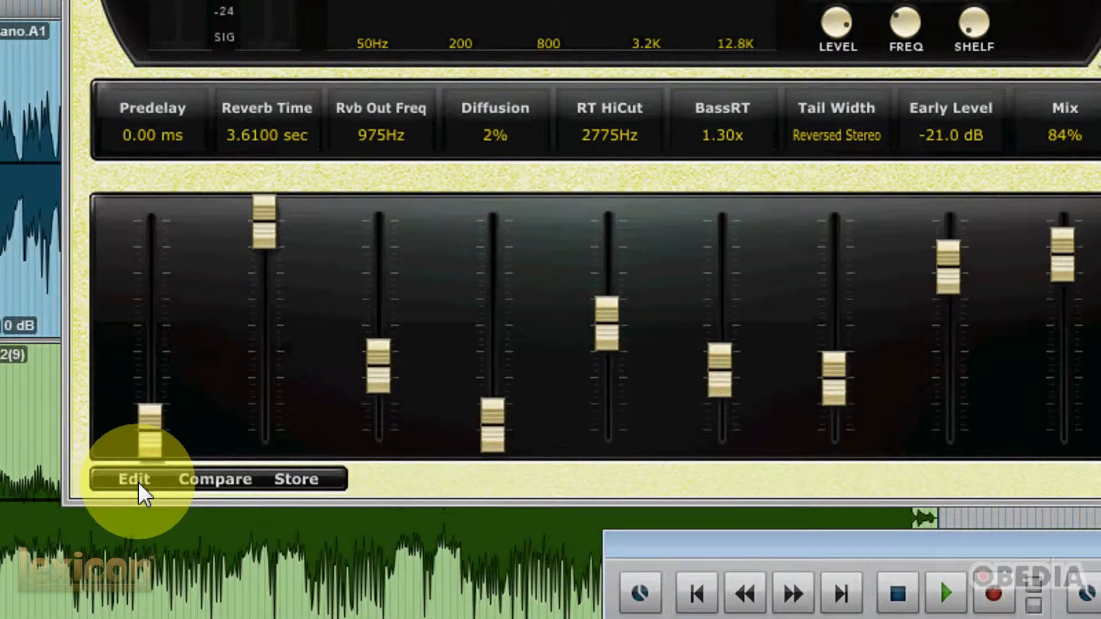
- Show the reverb's edit controls and reassign the first soft row slider from Predelay to Bass XOV
left_click(135, 480)
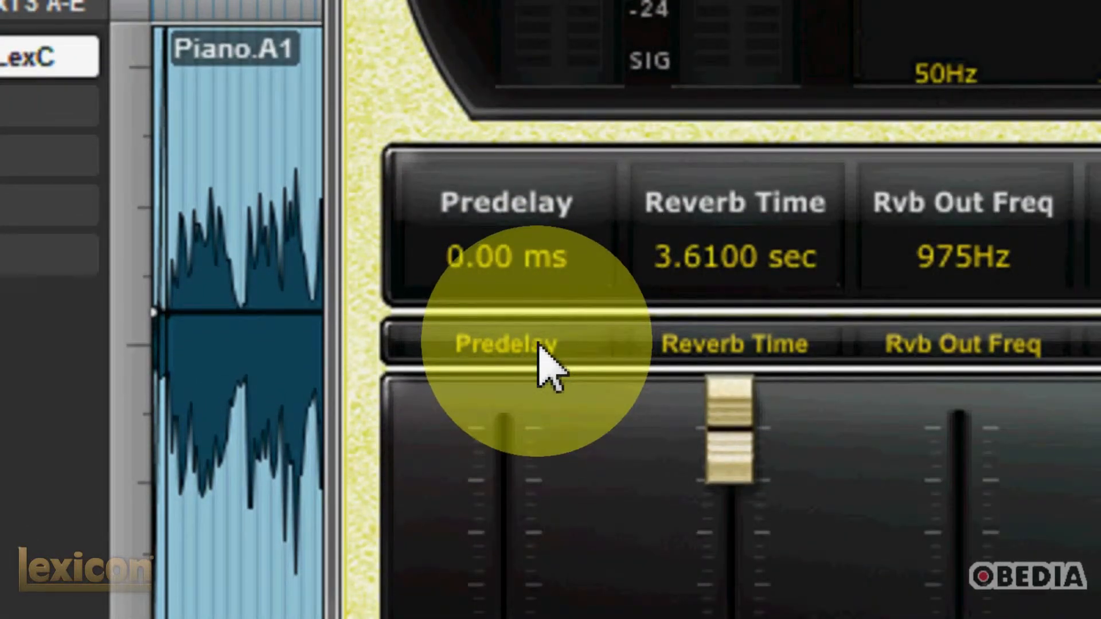
left_click(539, 343)
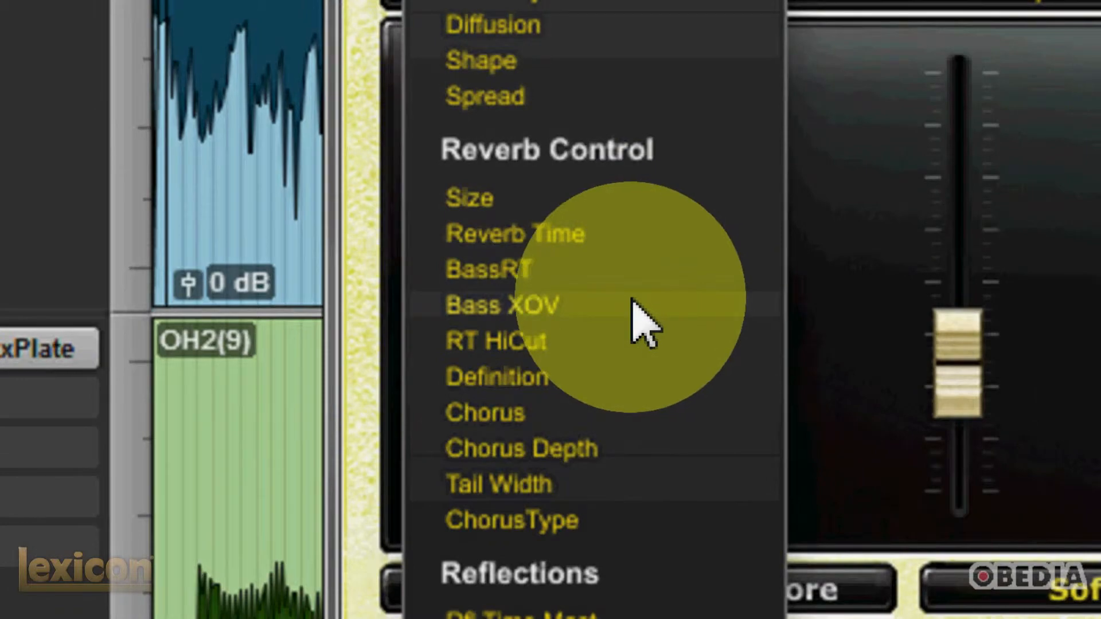
left_click(631, 299)
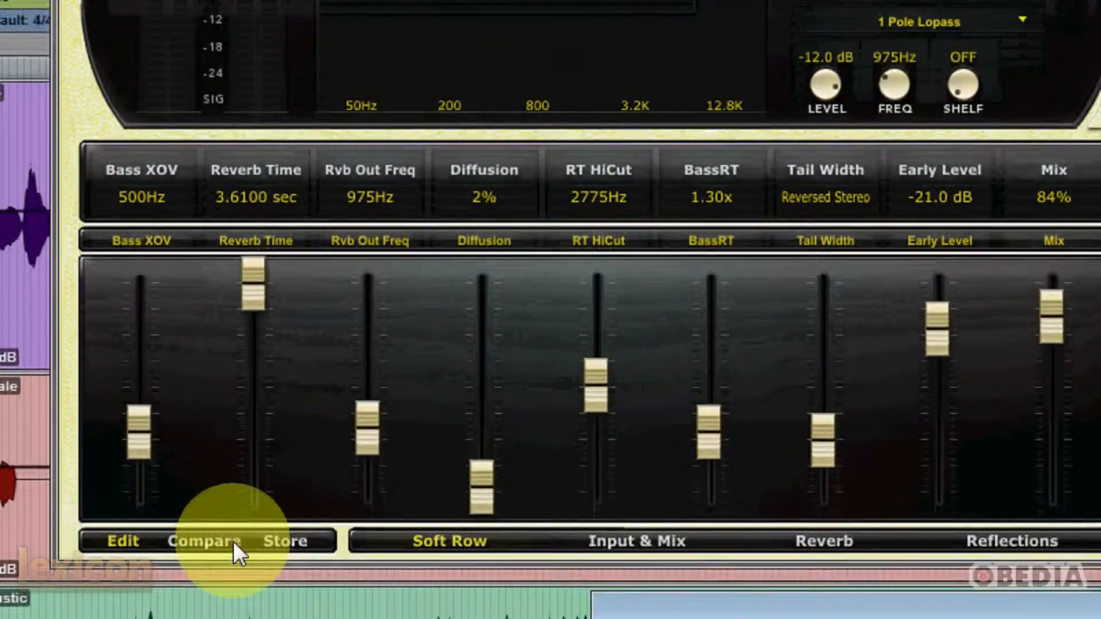
- Toggle the reverb's Compare function to check the edited settings against the stored preset, and return to the edited settings
left_click(235, 603)
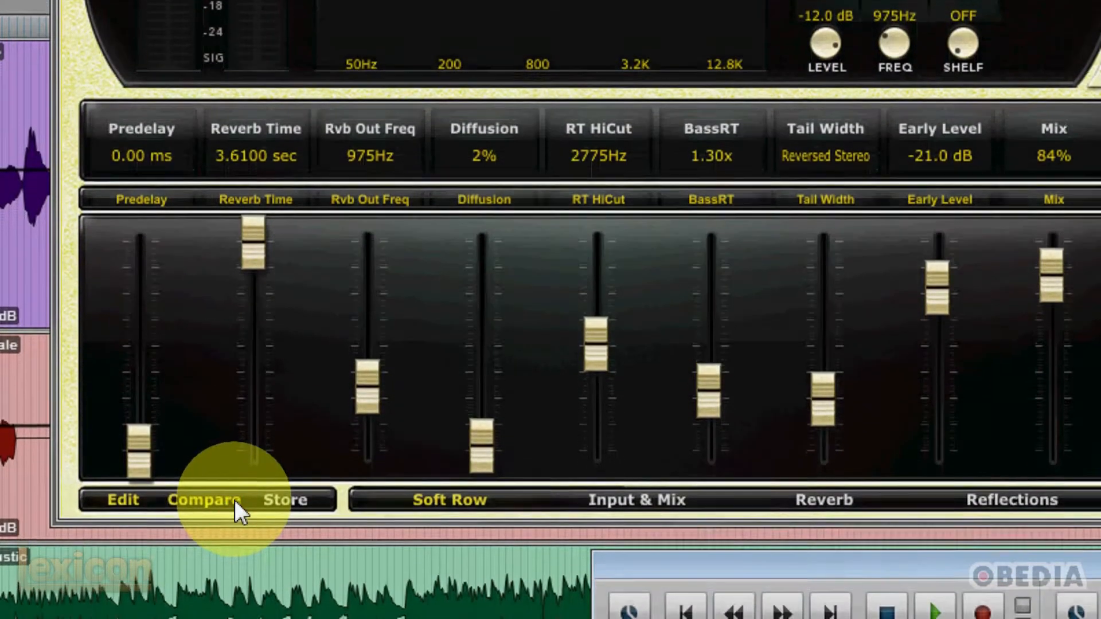
left_click(236, 518)
left_click(235, 518)
left_click(235, 483)
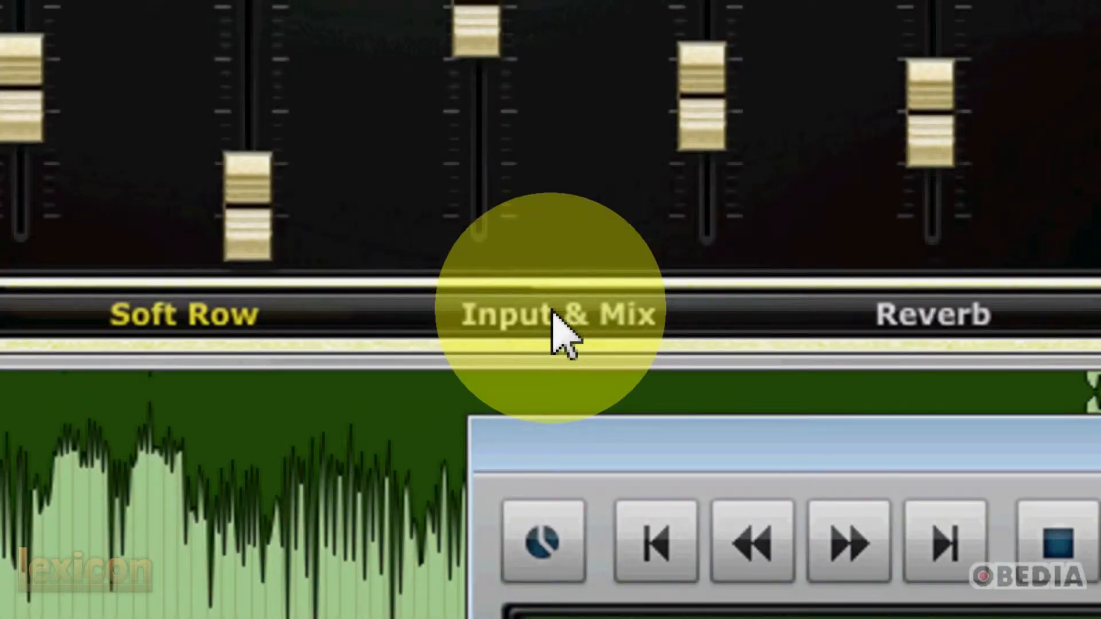
- Examine the Input & Mix and Reverb parameters, including the available chorus types, keeping Standard
left_click(553, 313)
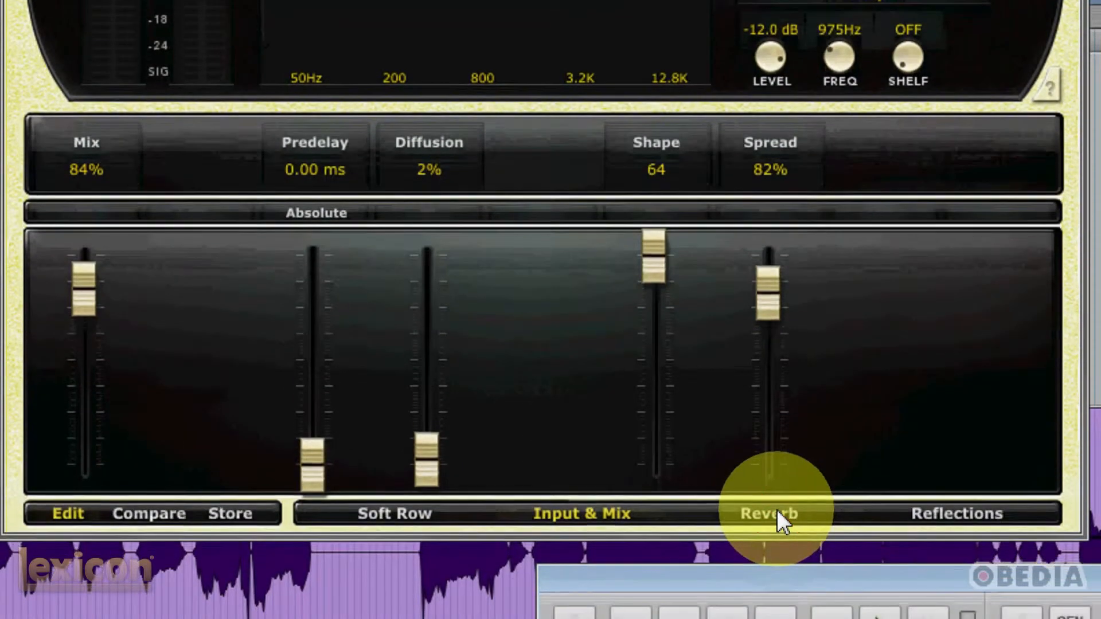
left_click(770, 571)
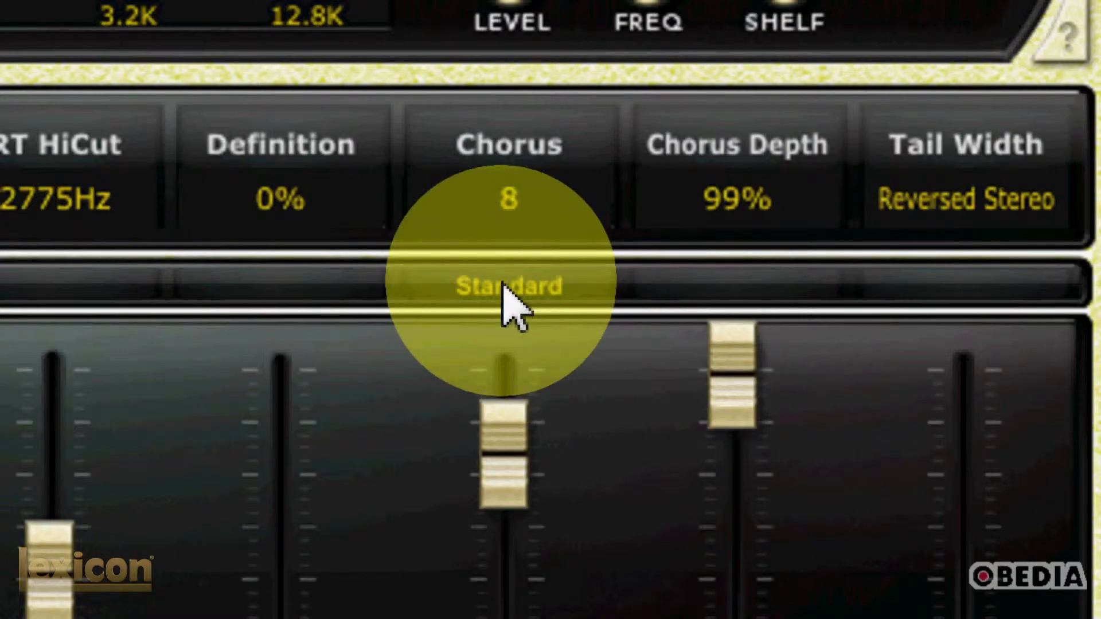
left_click(507, 289)
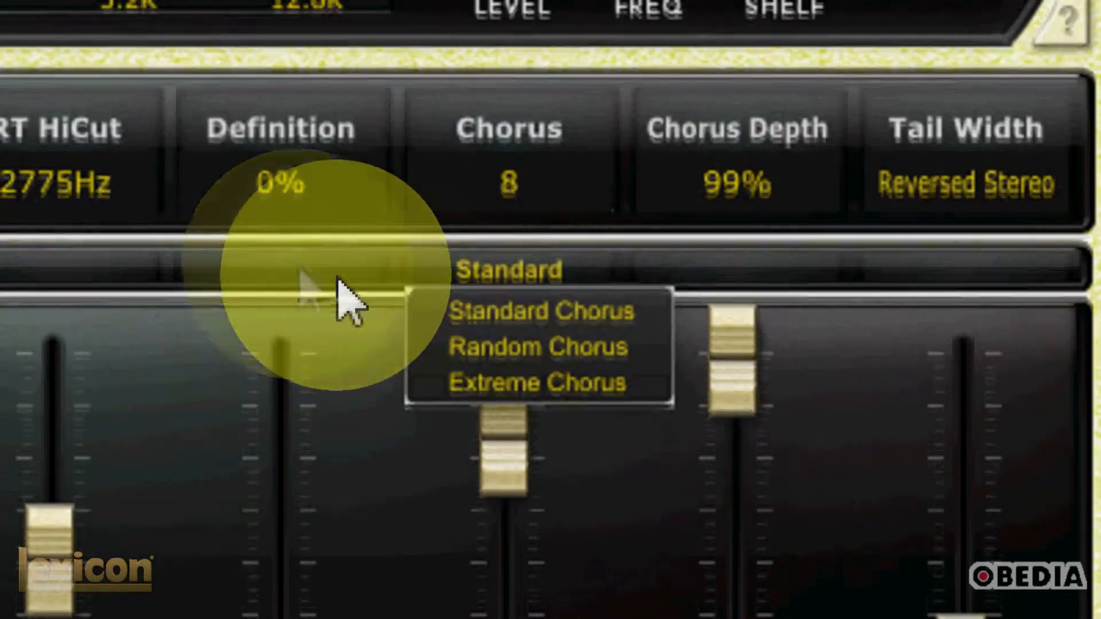
left_click(335, 275)
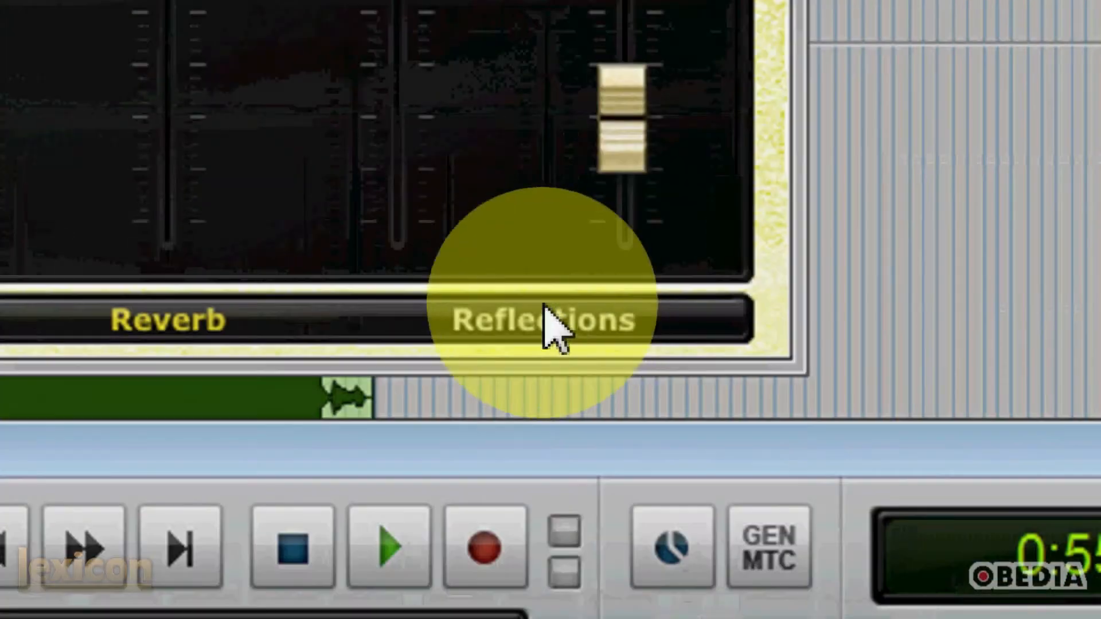
- In the Reflections parameters, set the left reflection delay to Absolute and try the left gain's Inverted switch, then return to the Soft Row
left_click(916, 563)
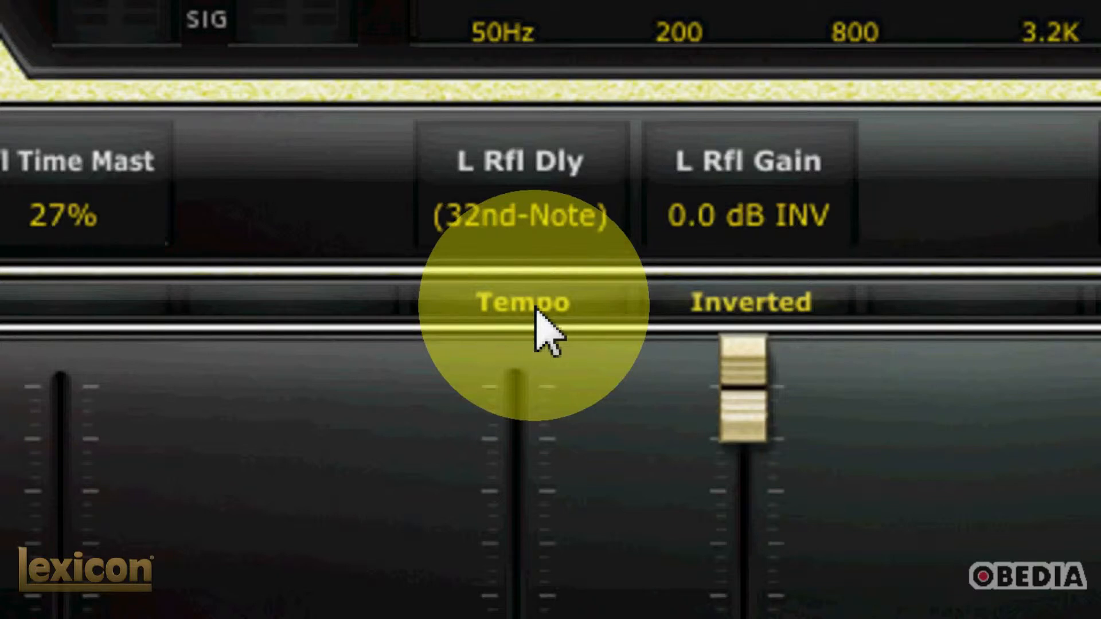
left_click(545, 312)
left_click(549, 310)
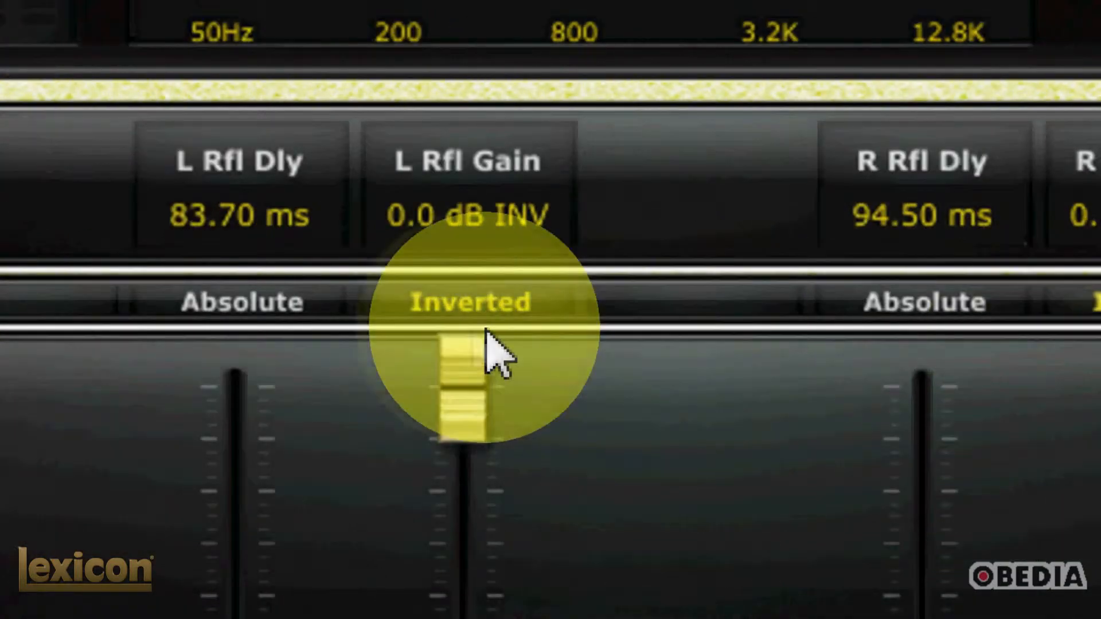
left_click(470, 304)
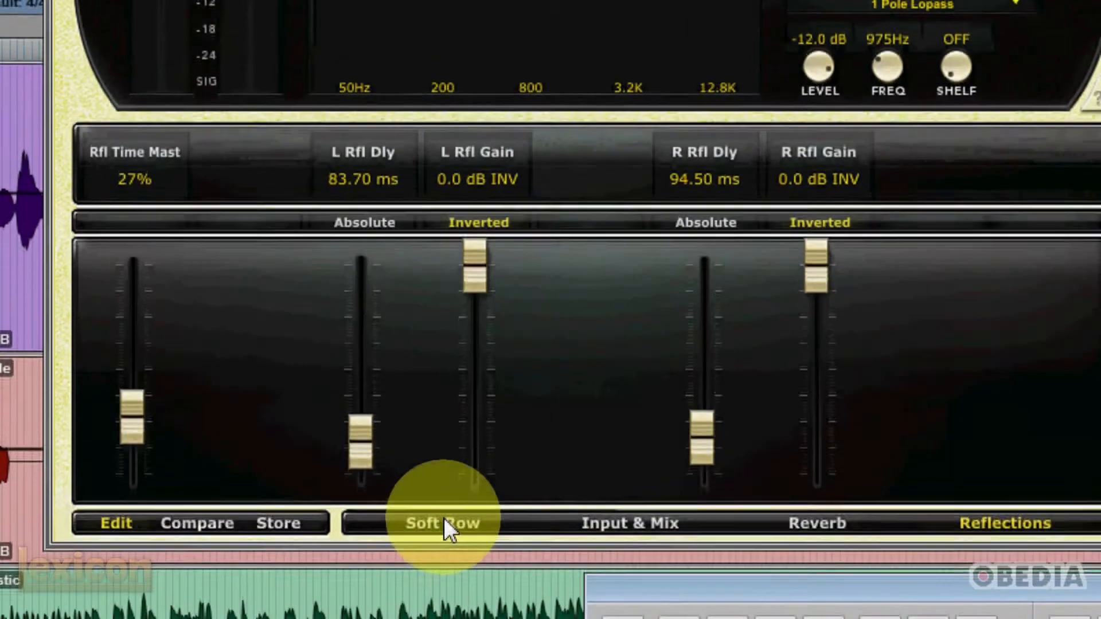
left_click(442, 556)
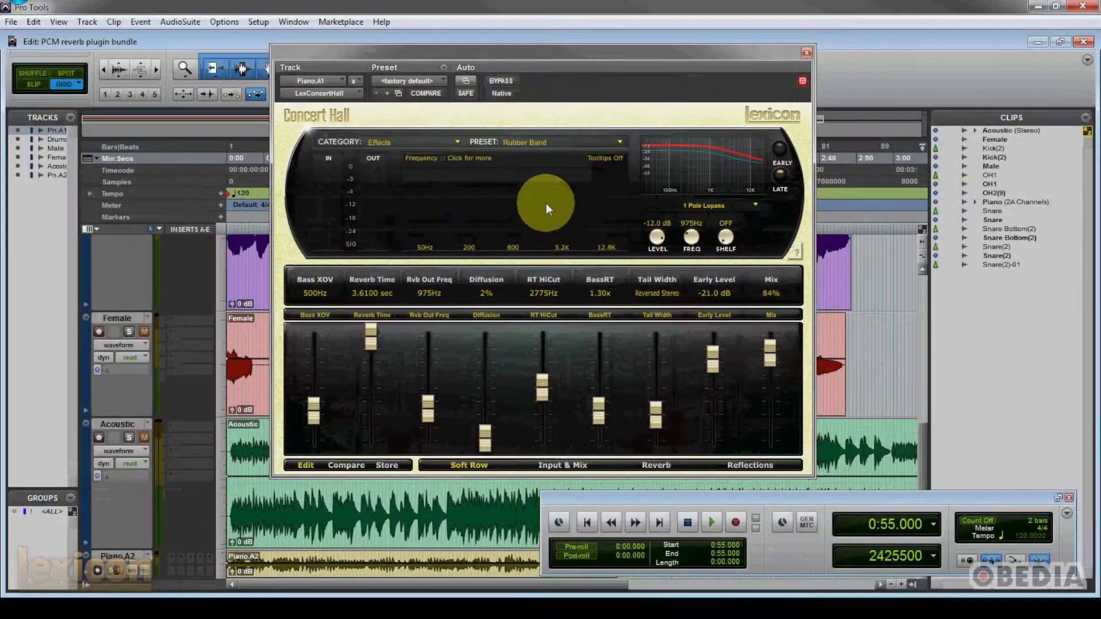
- Reposition the reverb window and cycle its realtime display past Impulse to Display Off
left_click_drag(515, 51, 496, 61)
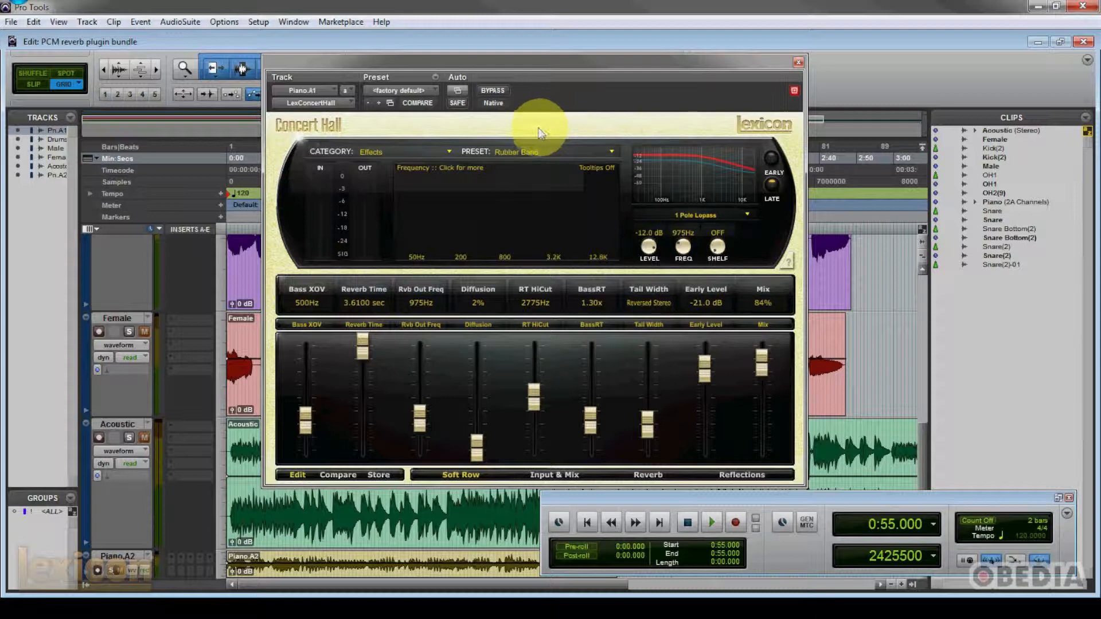
left_click(519, 129)
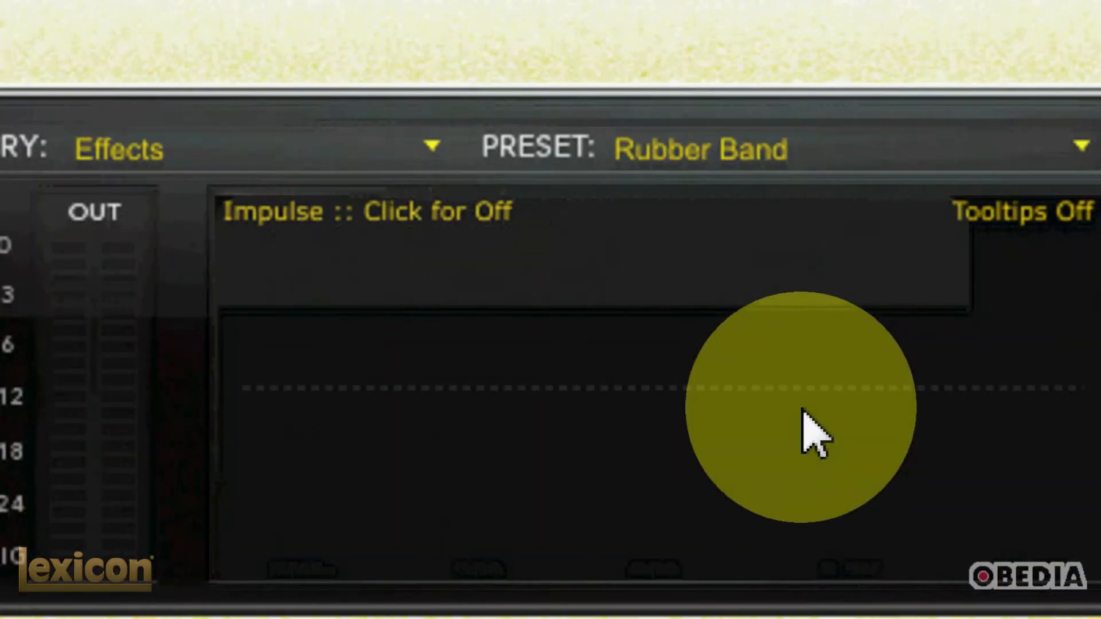
left_click(803, 410)
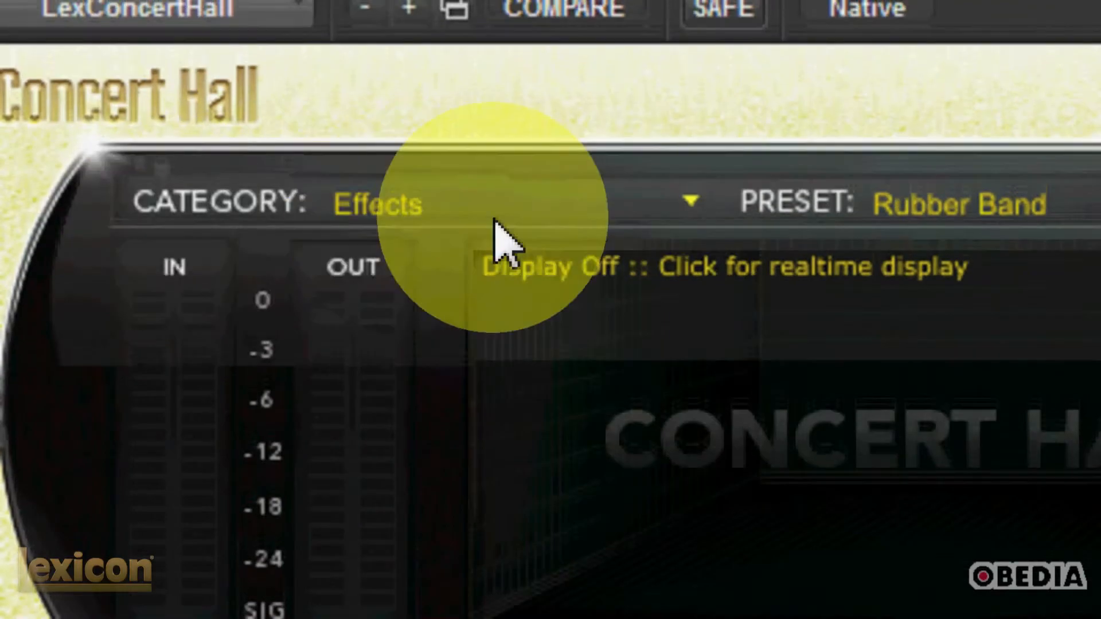
- Check the category and preset selectors again, keeping the Effects category and the Rubber Band preset
left_click(644, 239)
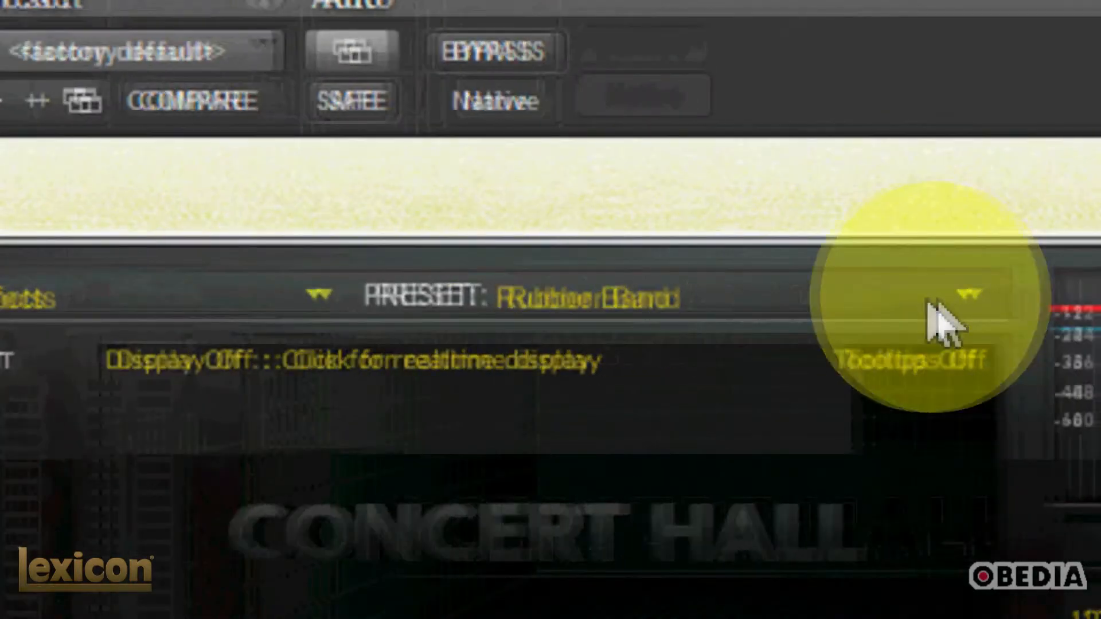
left_click(965, 294)
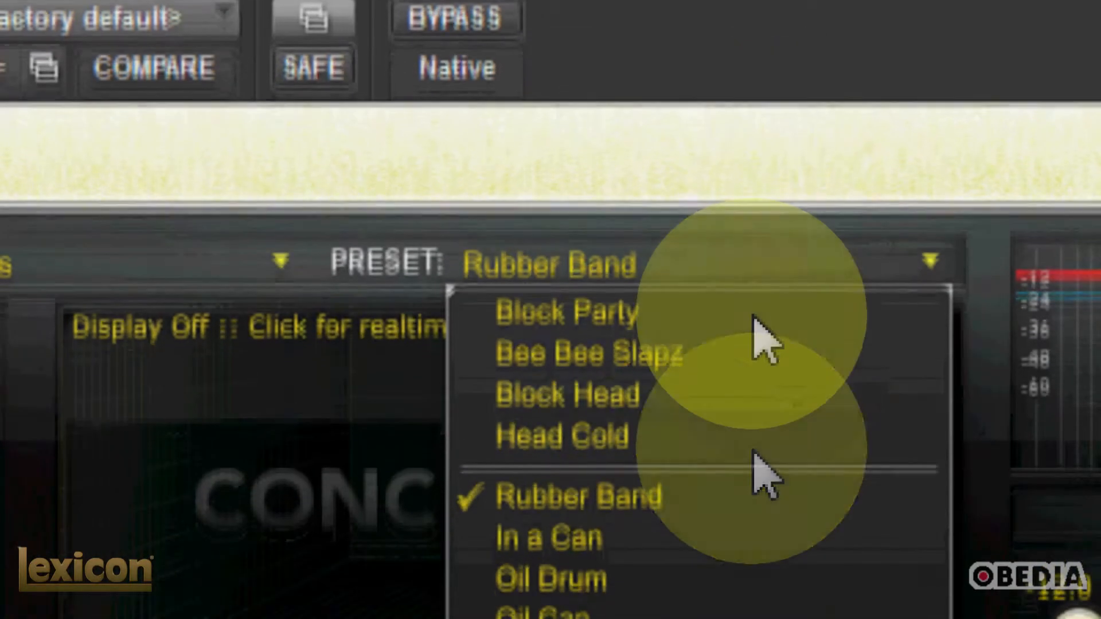
left_click(754, 156)
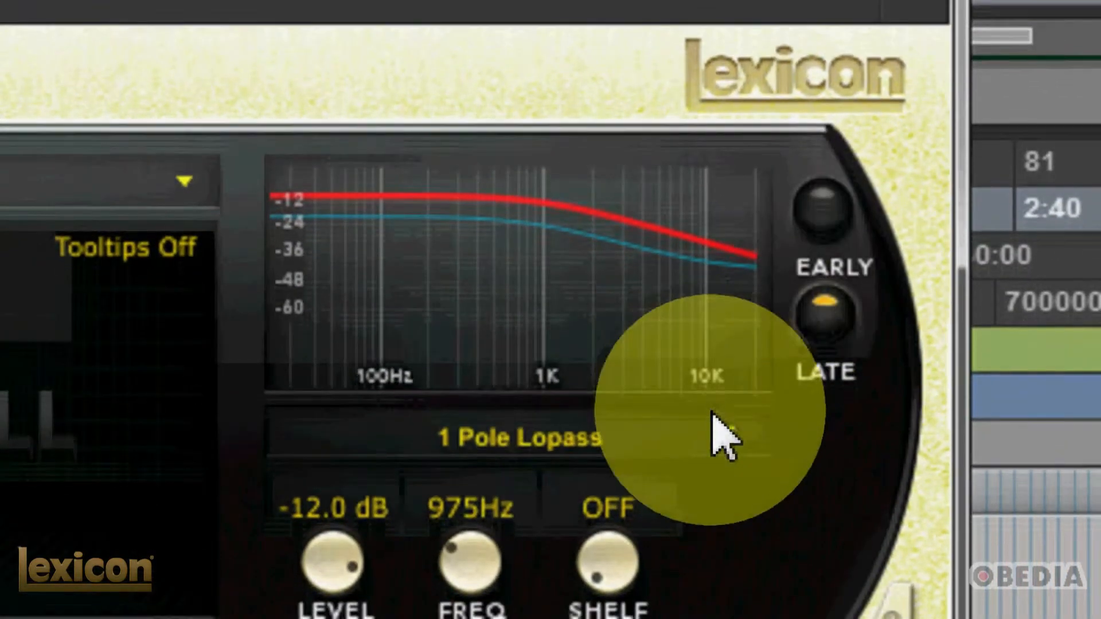
- Review the late reverb filter types, keeping 1 Pole Lopass, and set the filter level to -9.5 dB and frequency to 1275 Hz
left_click(724, 437)
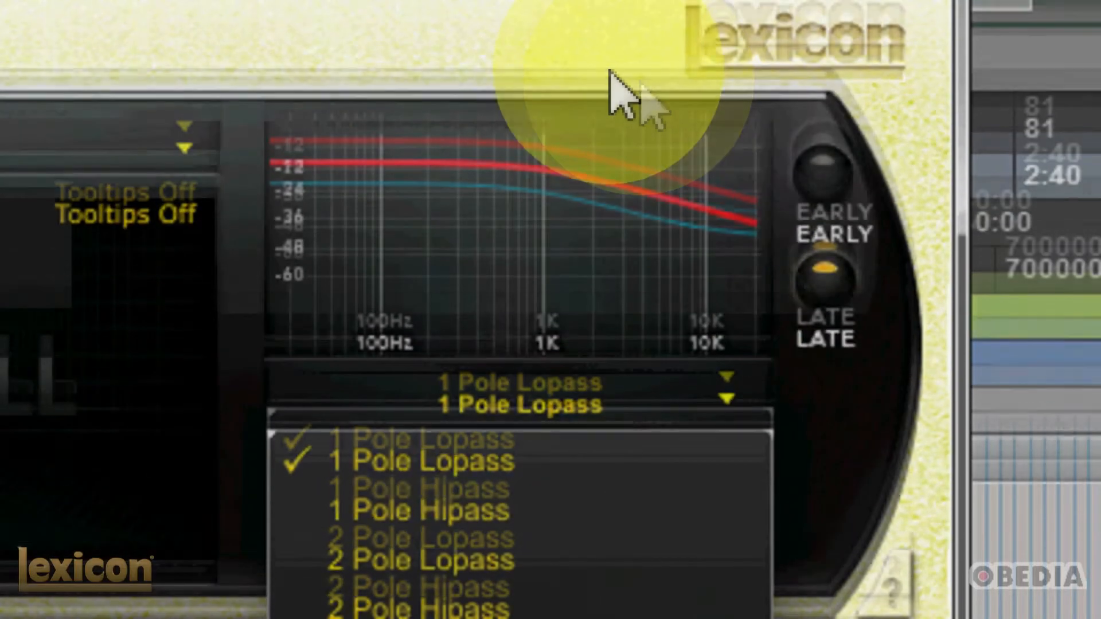
left_click(639, 82)
left_click_drag(339, 511, 334, 486)
left_click_drag(488, 389, 489, 357)
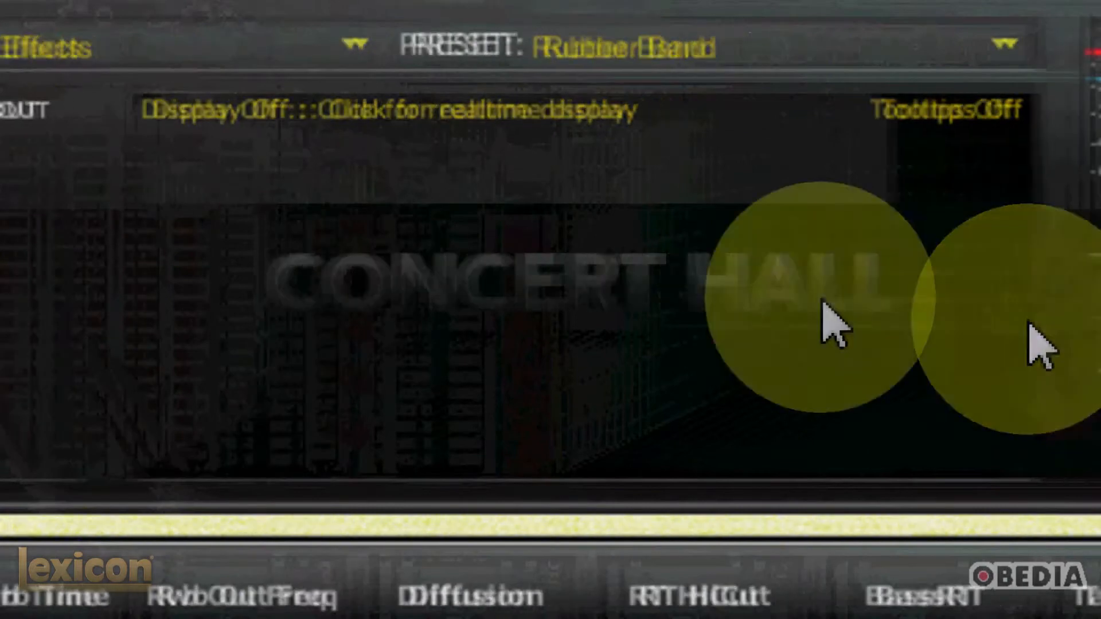
- Cycle the realtime display through the Multiband, Frequency and Impulse views and back to off
left_click(647, 313)
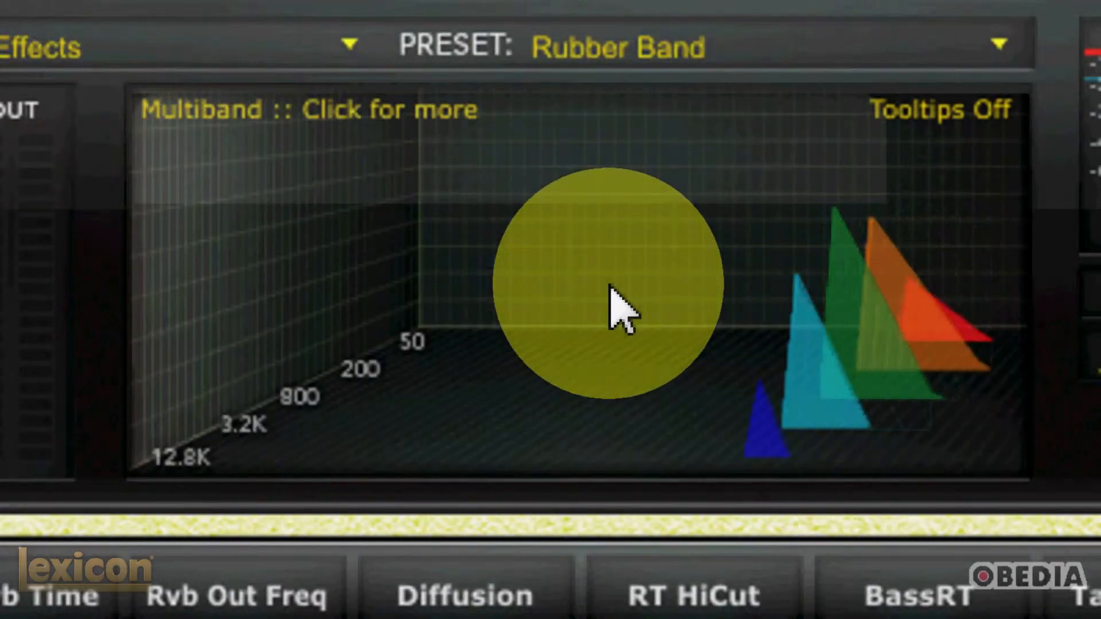
left_click(610, 289)
left_click(611, 291)
left_click(611, 292)
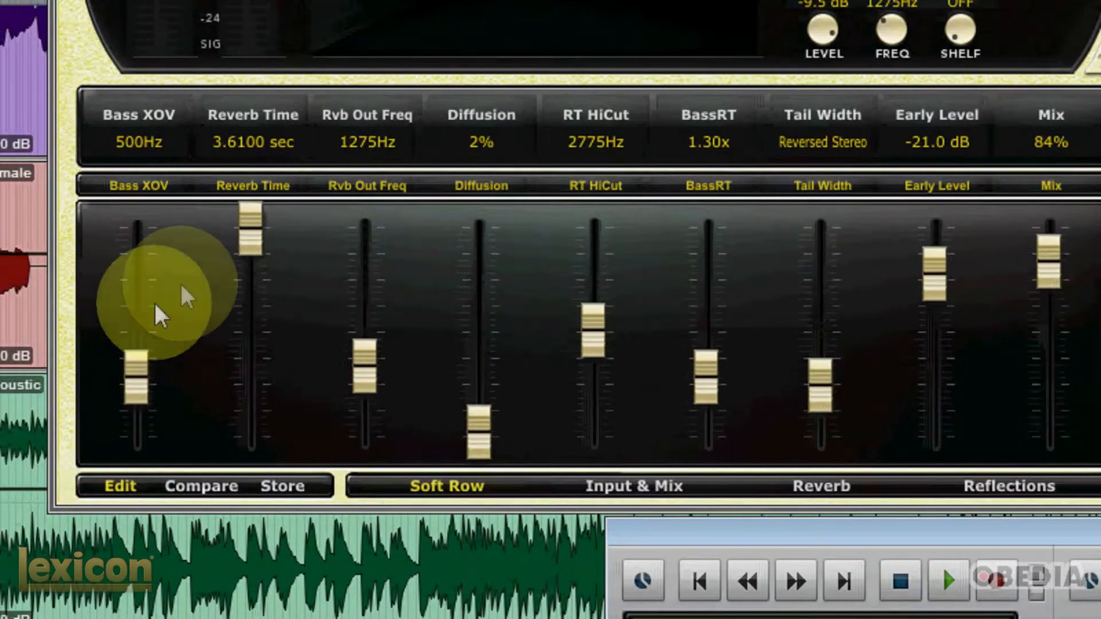
- Assign Tail Width to the first soft row slider in place of Bass XOV, and show the Input & Mix parameters
left_click(133, 186)
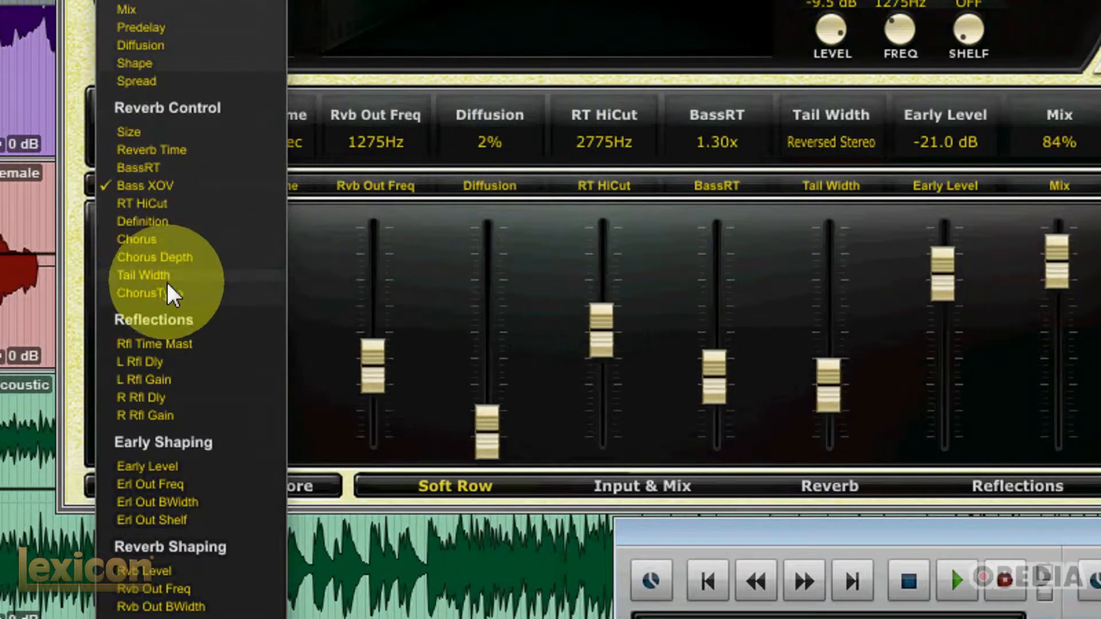
left_click(187, 277)
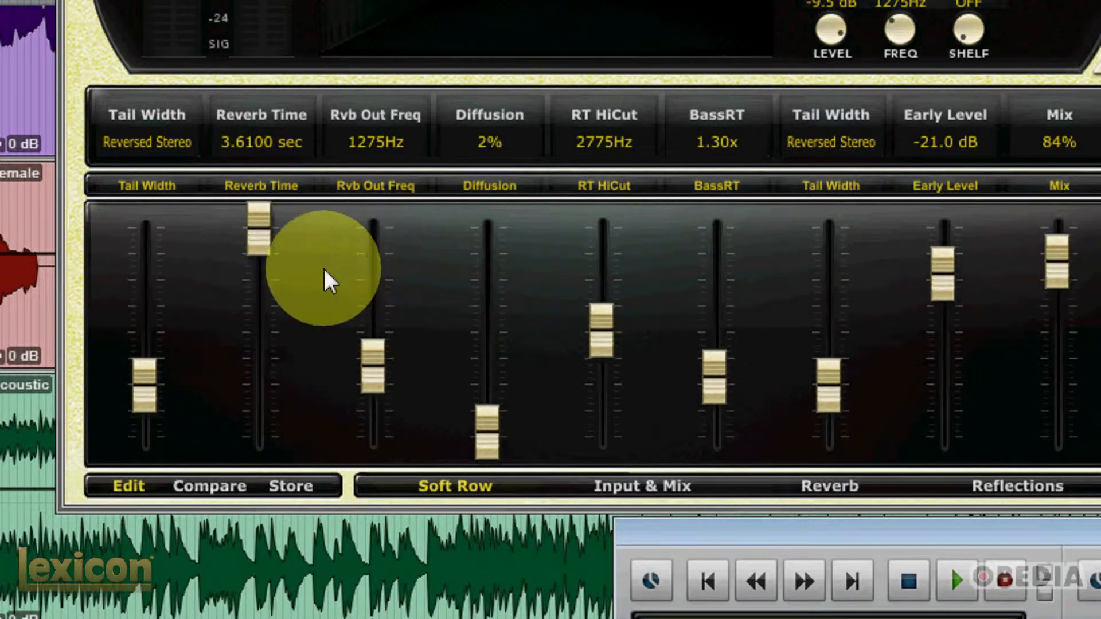
left_click(639, 487)
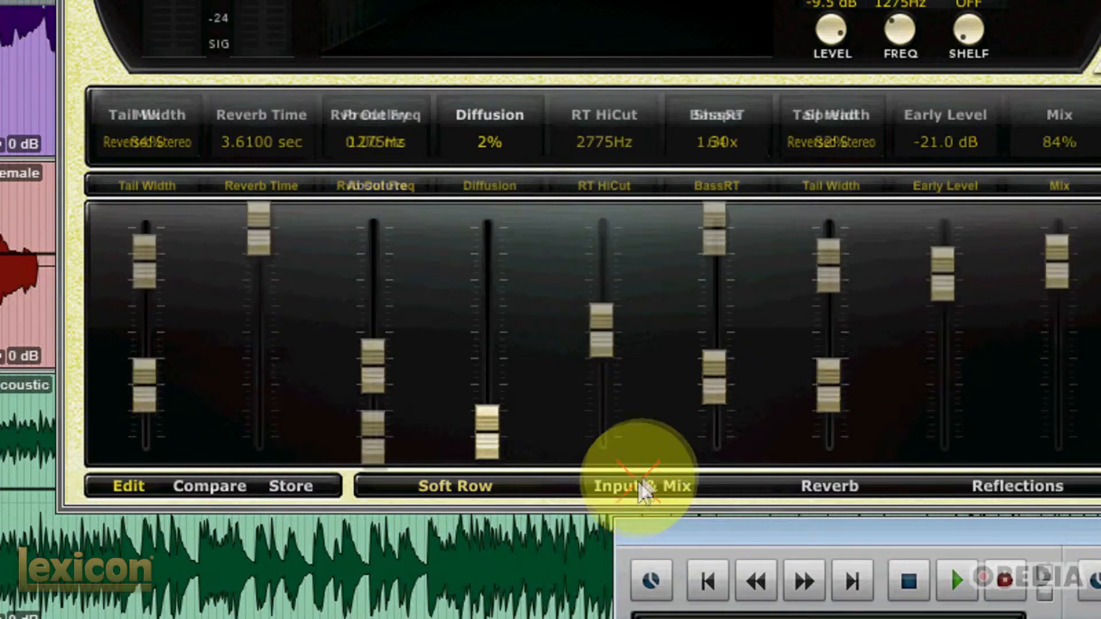
- Review the Reverb and Reflections parameter pages, and return to the Soft Row sliders
left_click(826, 487)
left_click(978, 485)
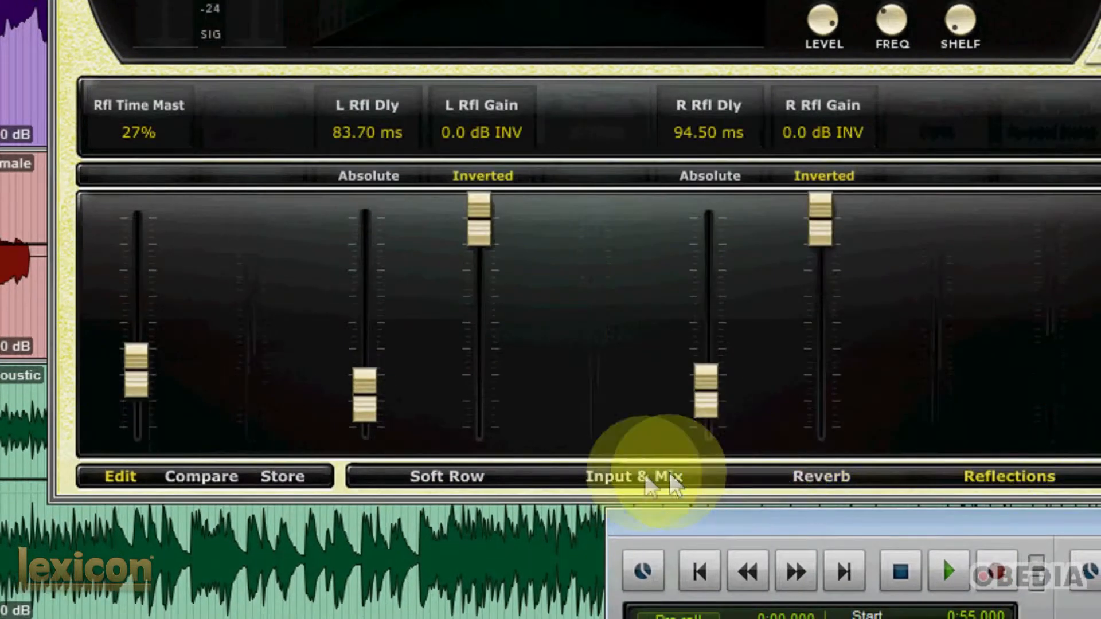
left_click(456, 488)
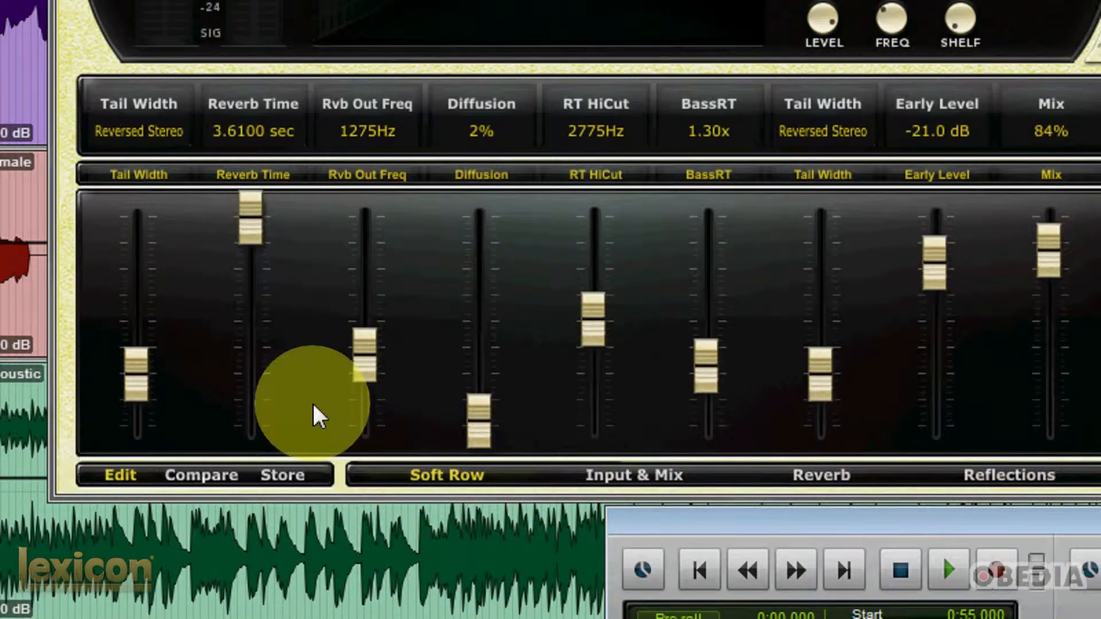
- View the store page for managing user presets, and leave it without storing, replacing or deleting a preset
left_click(298, 479)
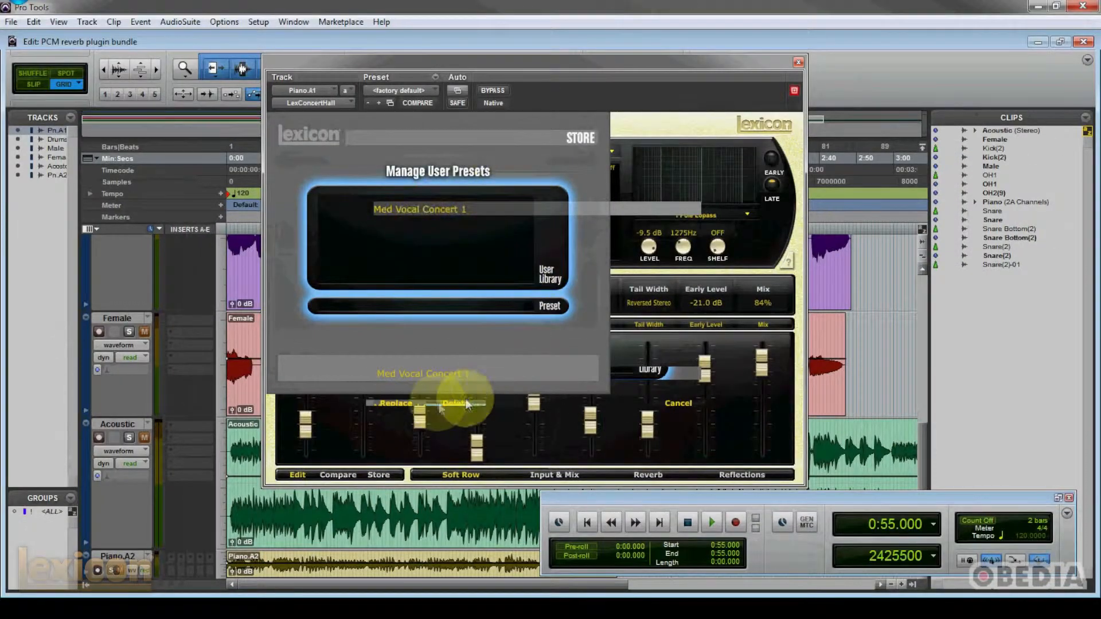
left_click(679, 403)
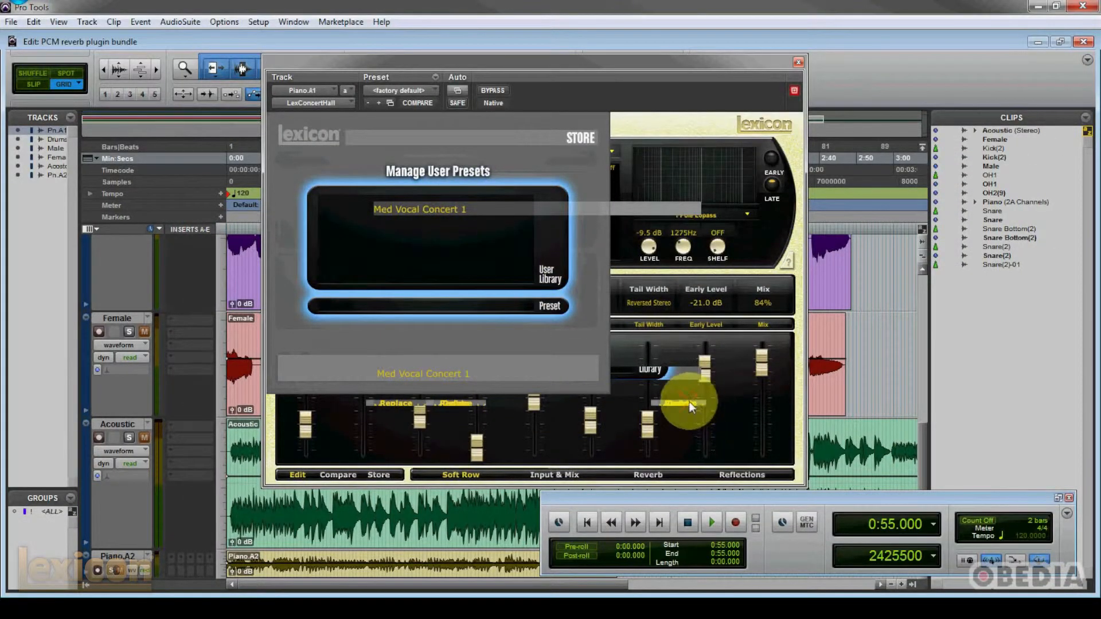
left_click(534, 413)
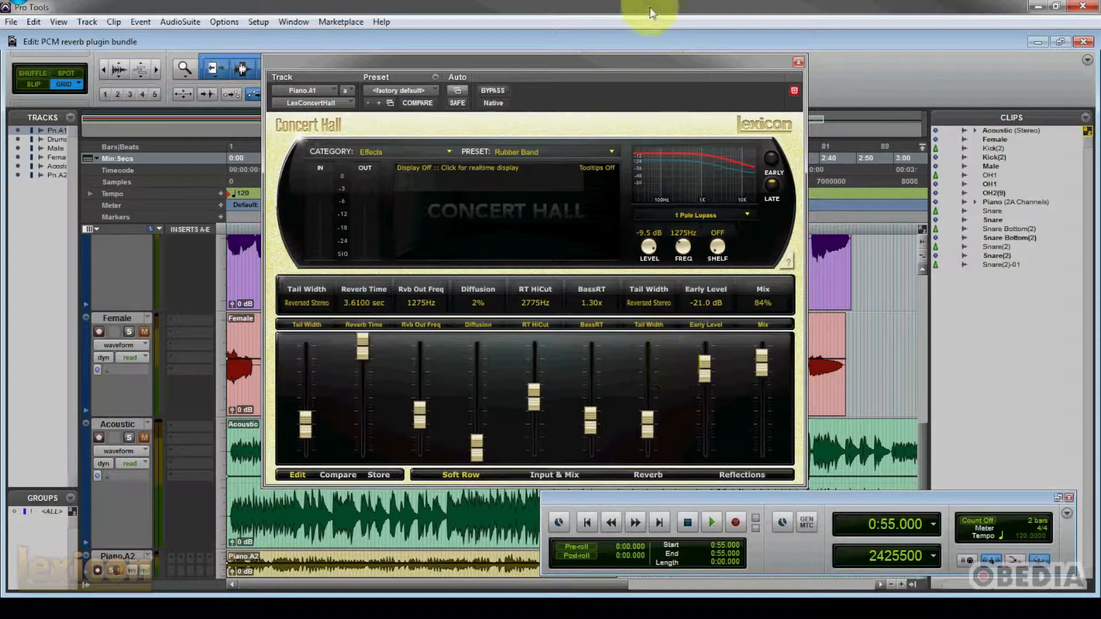
- Move the Concert Hall plug-in window slightly up and to the left over the Edit window
left_click_drag(638, 61, 620, 63)
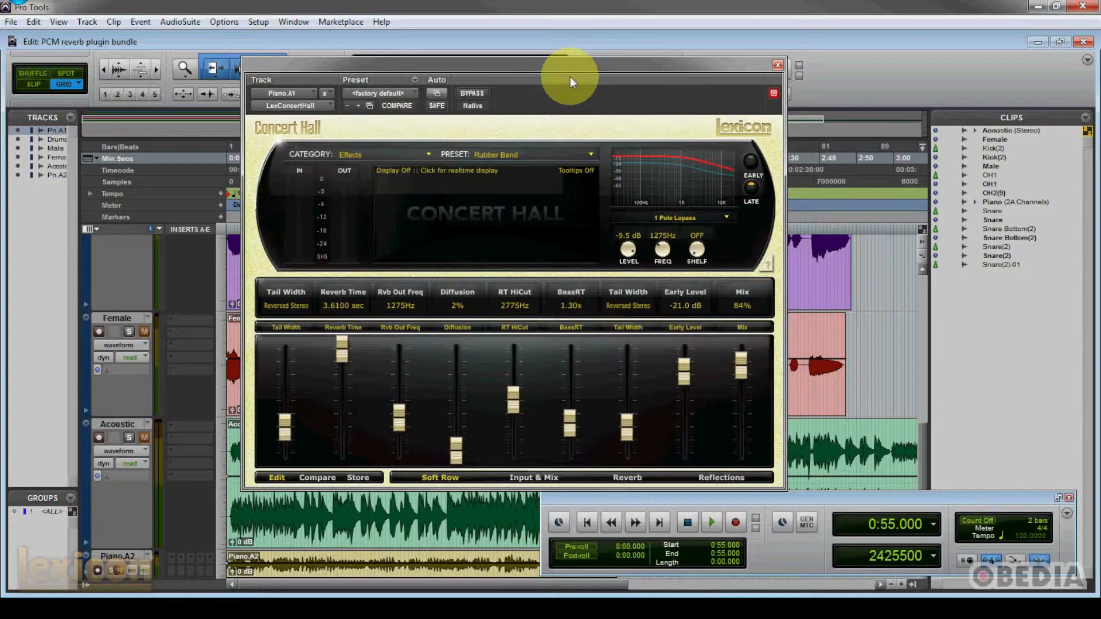
left_click_drag(572, 65, 572, 55)
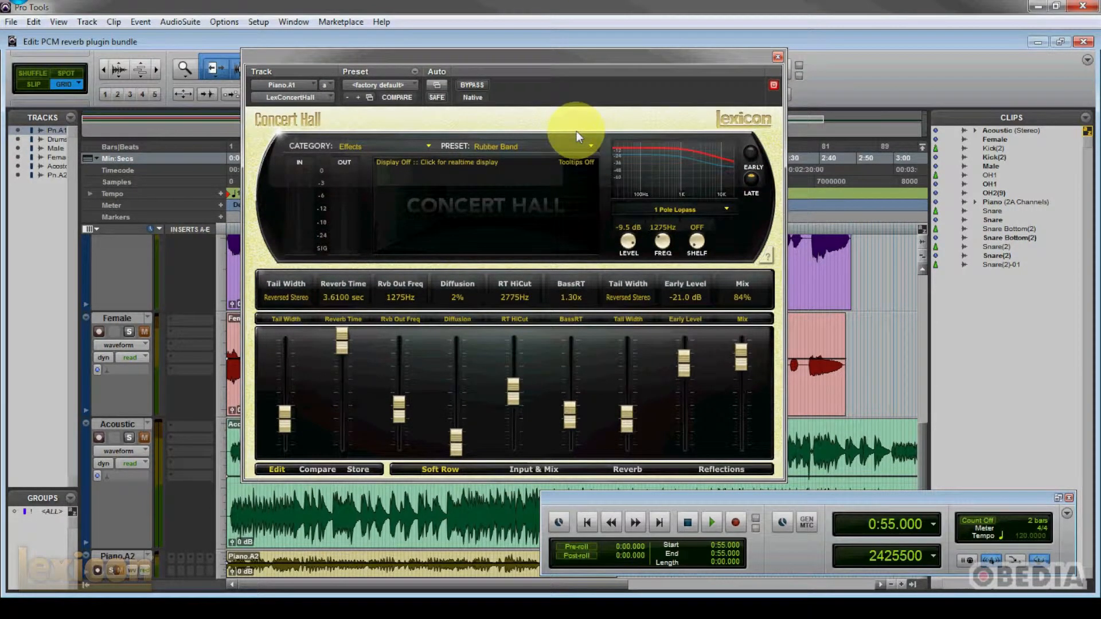